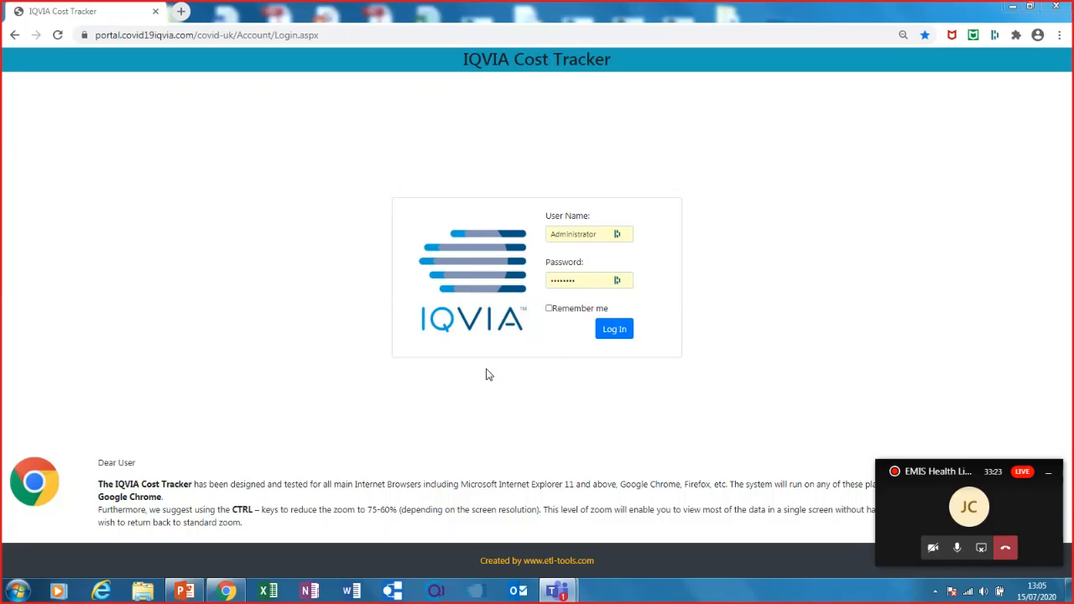
- Log in to the Cost Tracker with the prefilled credentials and select the COVID-19 project
left_click(329, 36)
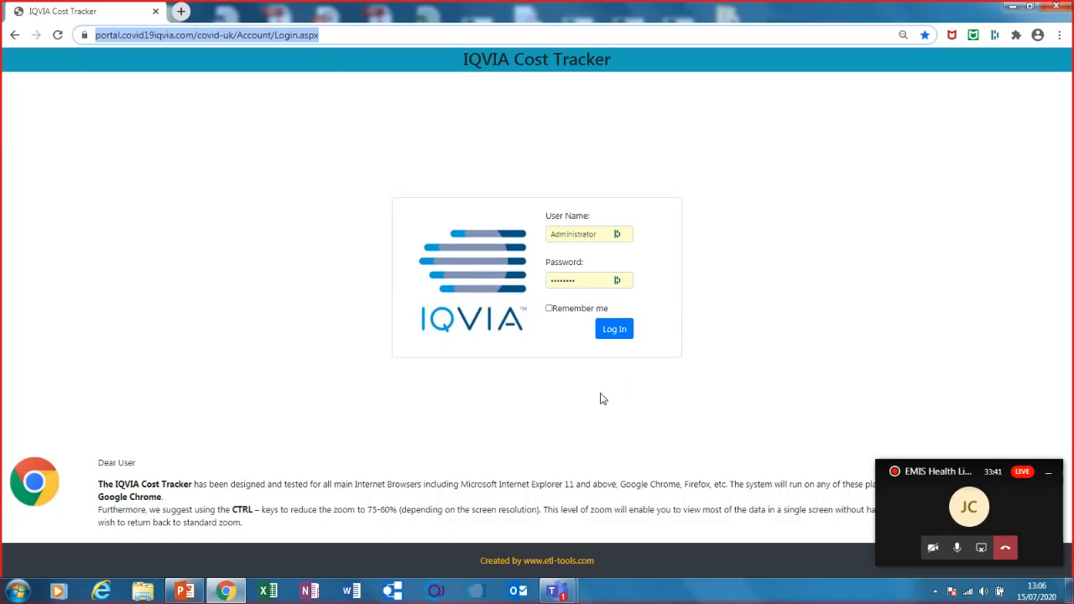
left_click(624, 336)
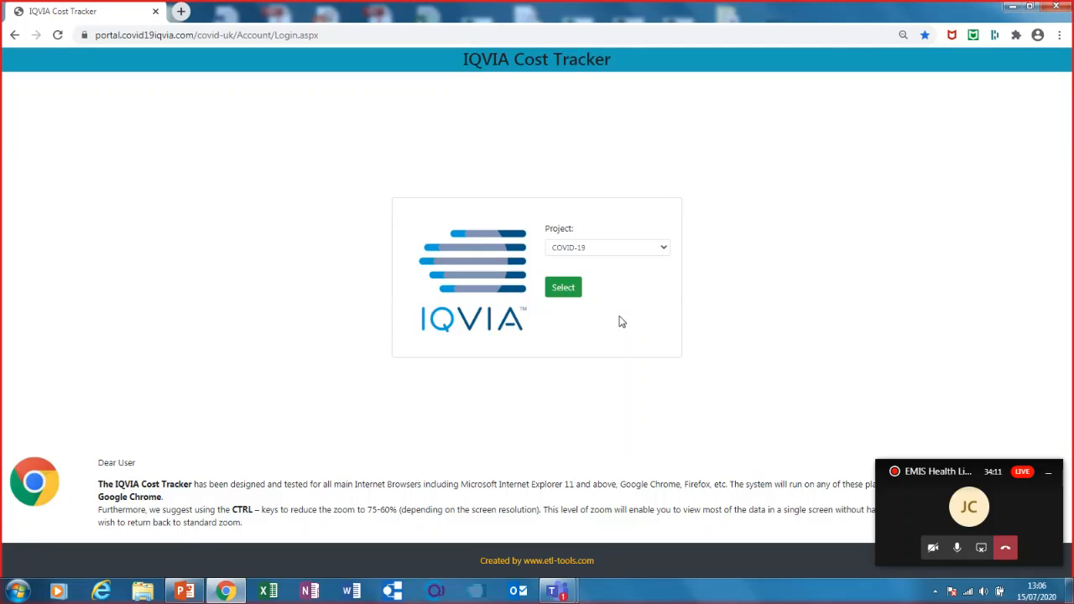
left_click(576, 298)
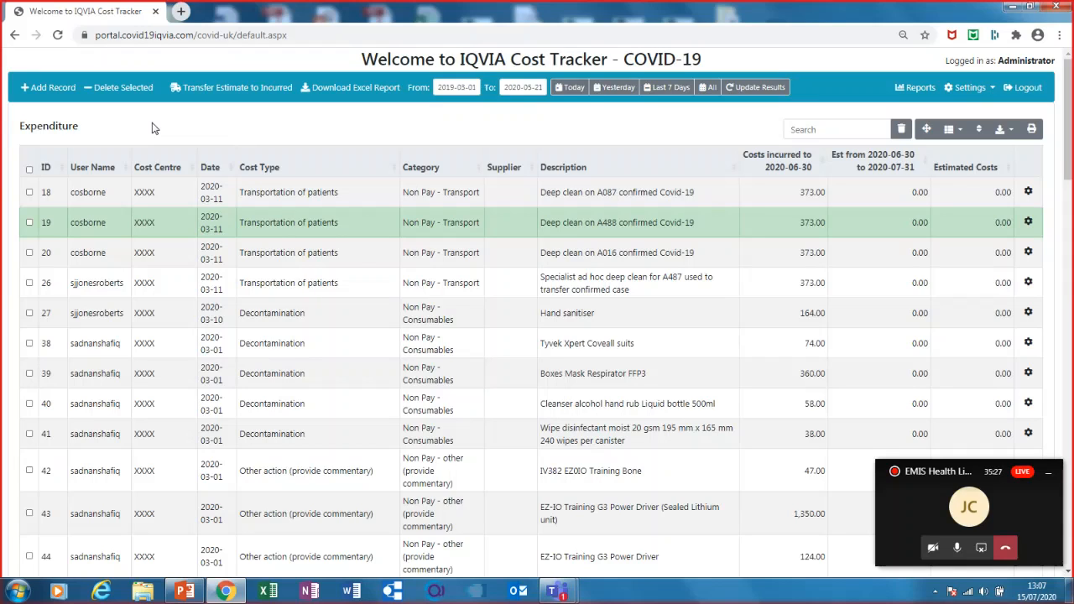
- Start a new expenditure record and set its cost type to Increase administrative capacity
left_click(54, 94)
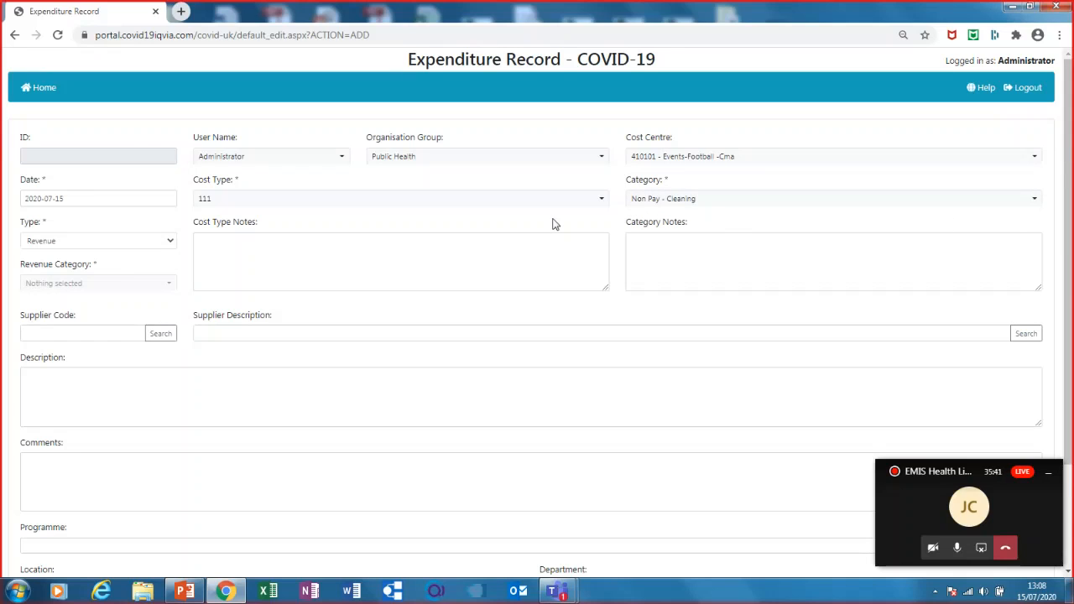
left_click(602, 201)
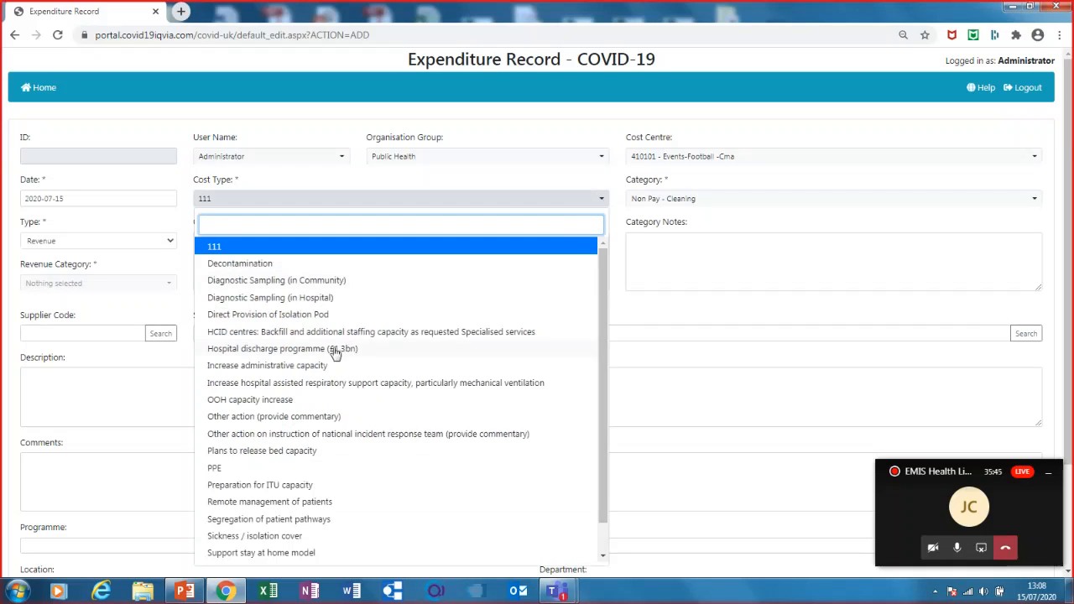
left_click(285, 367)
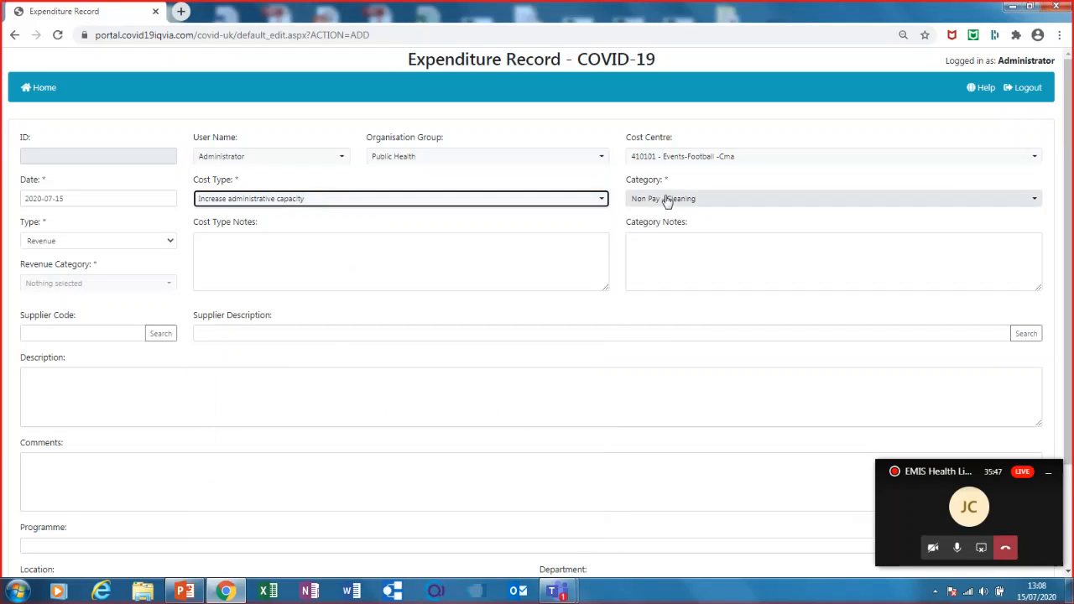
- Set the record's type to Revenue and its revenue category to 10ACOV17 - Business Case (SDF) - Ageing
left_click(170, 241)
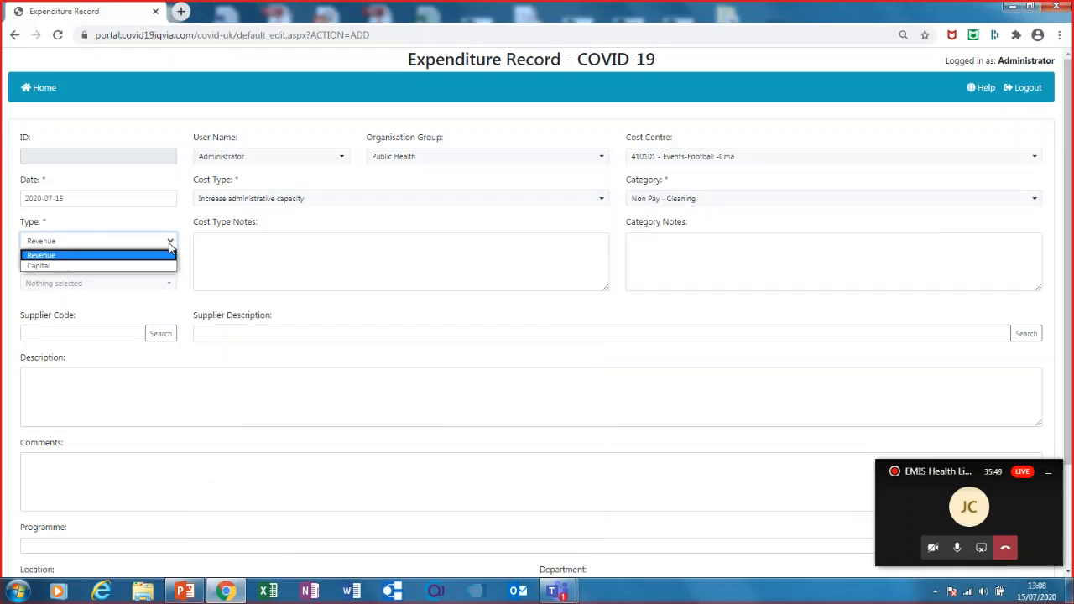
left_click(148, 262)
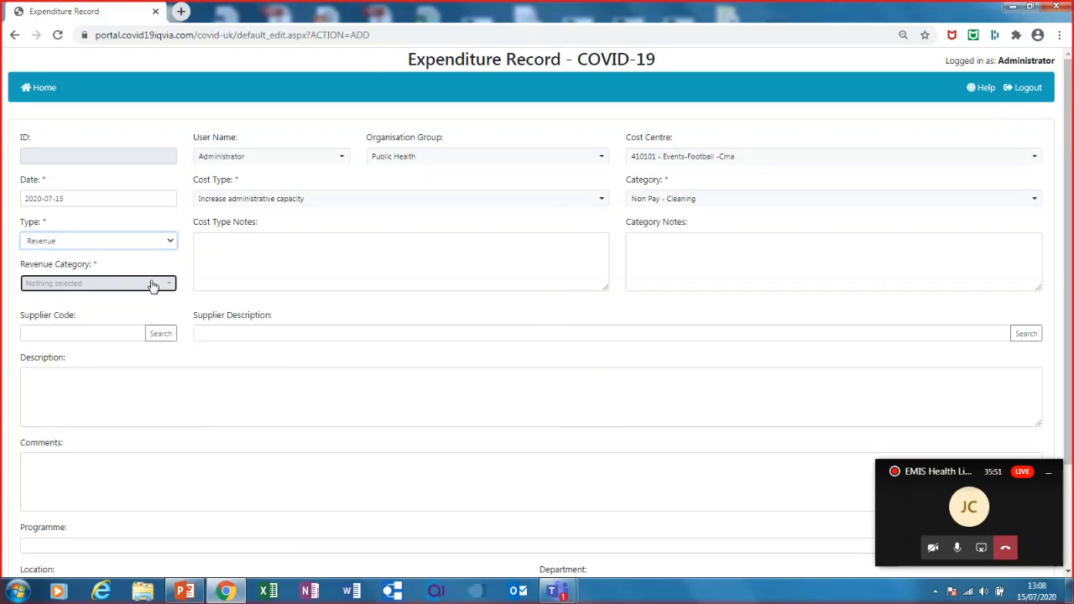
left_click(149, 283)
left_click(135, 467)
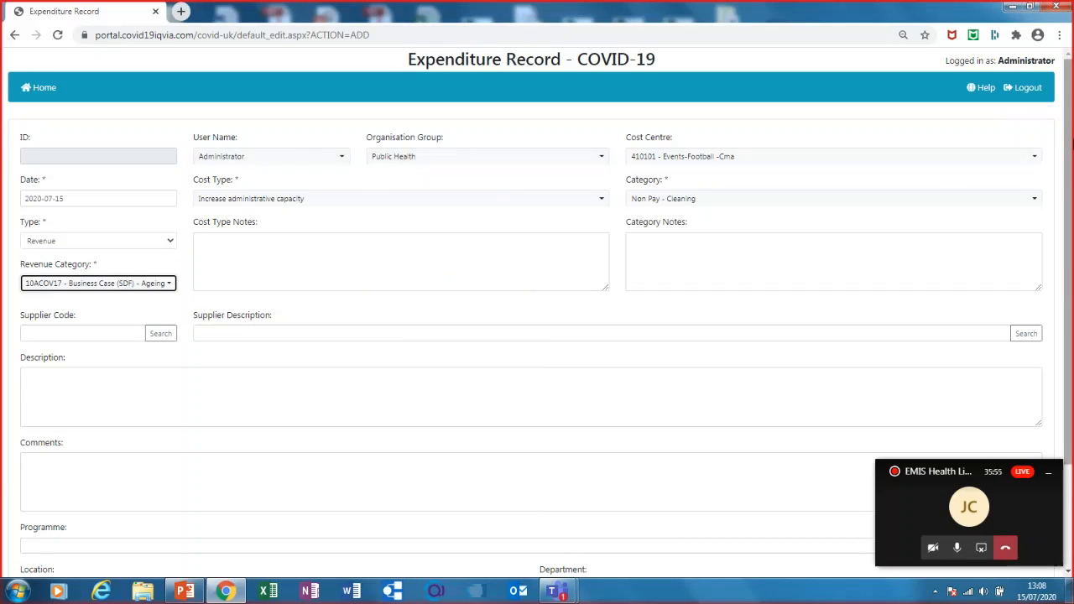
- Search the supplier descriptions for IQVIA and choose IQVIA LTD. as the record's supplier
left_click_drag(1070, 142, 1070, 245)
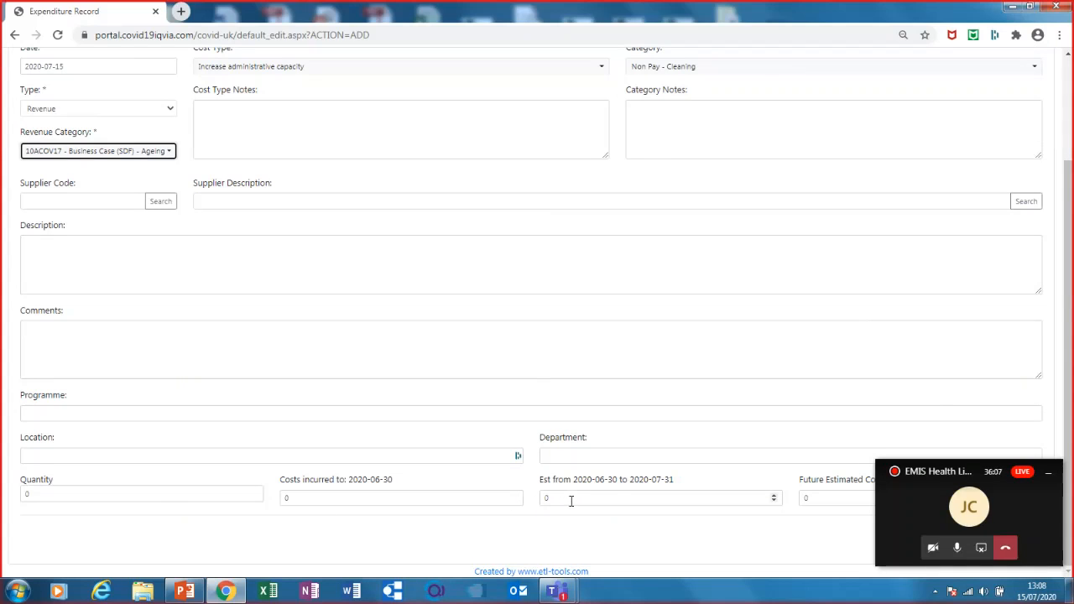
left_click(1048, 473)
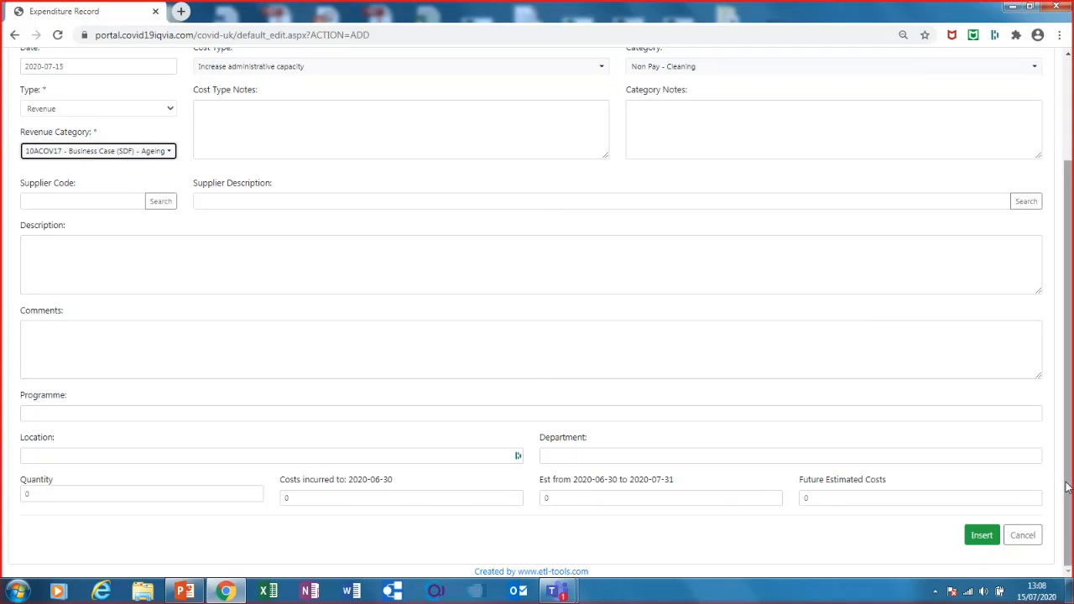
left_click_drag(1068, 484, 1073, 409)
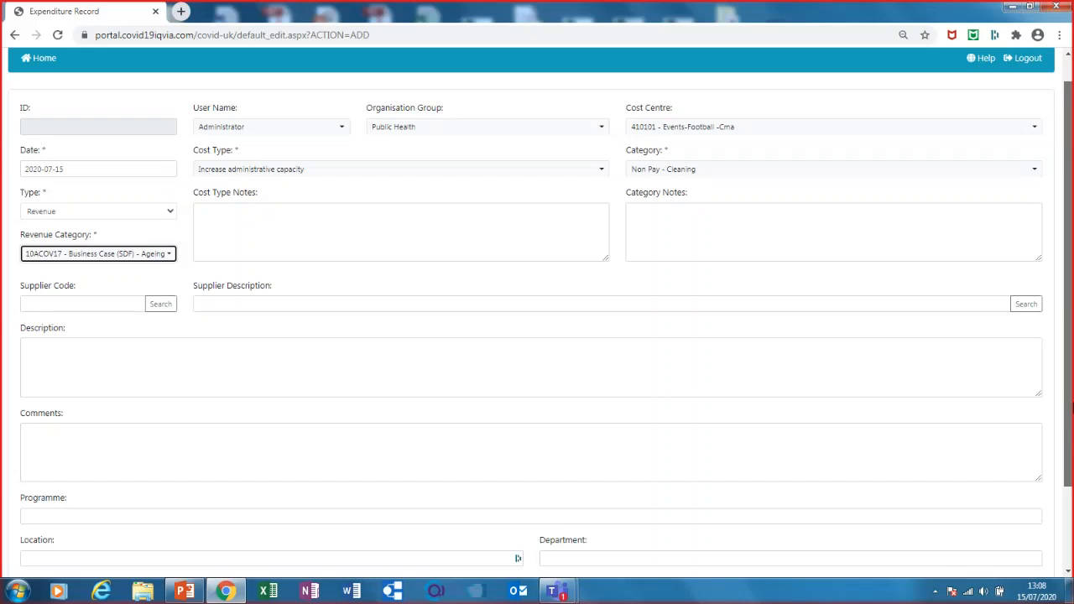
left_click_drag(1072, 409, 1073, 467)
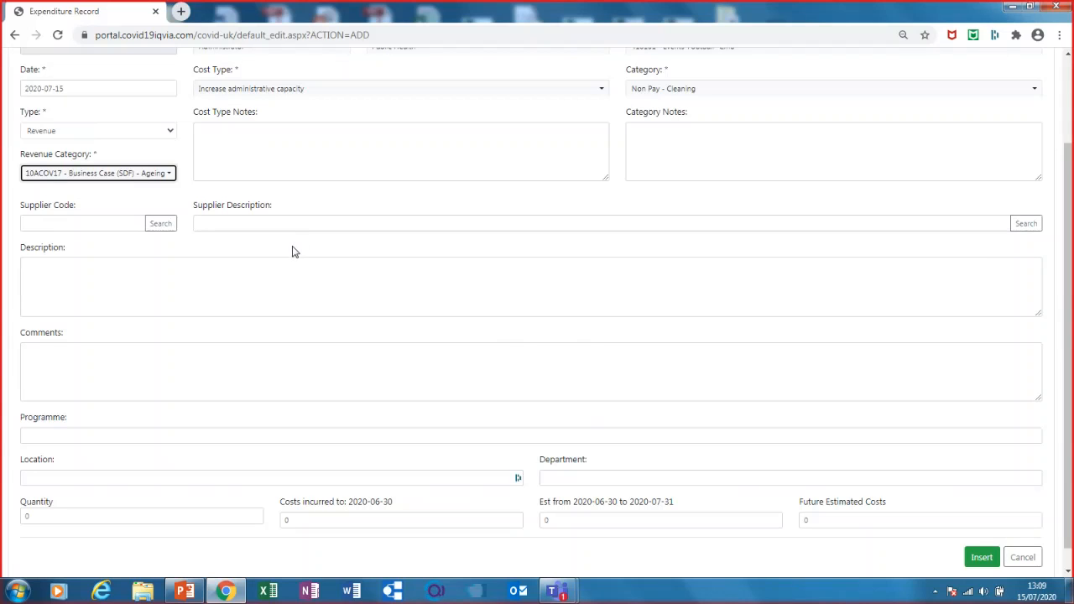
left_click(278, 222)
type("IQVIA")
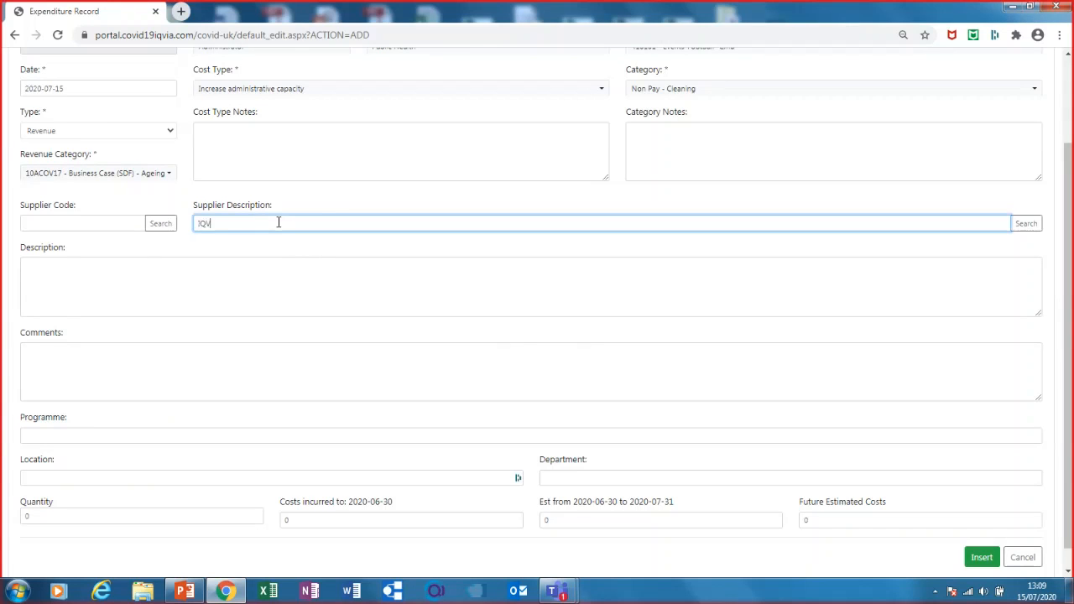
left_click(1037, 232)
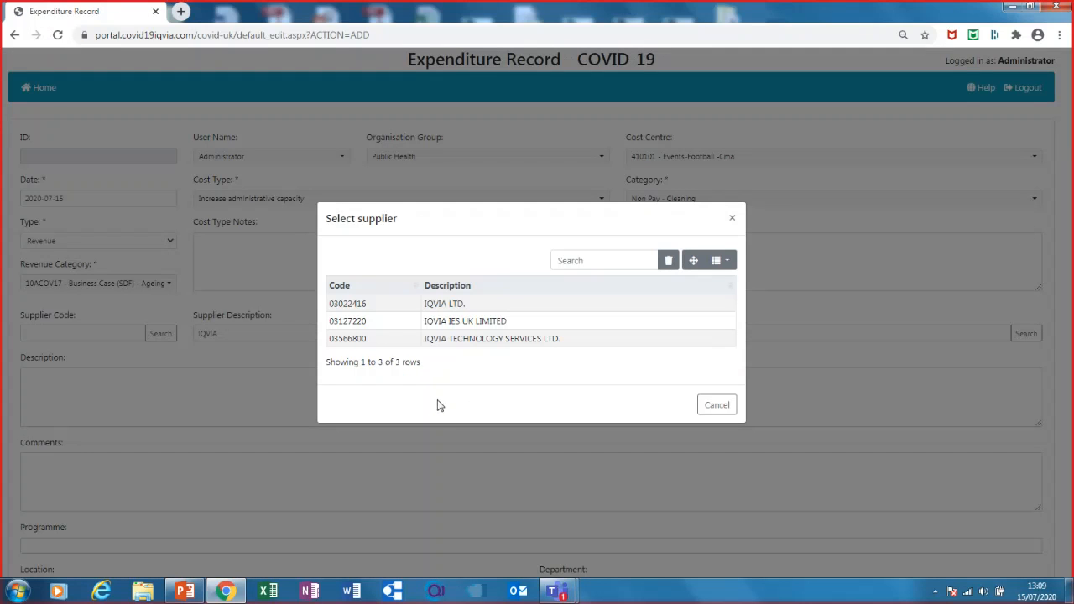
left_click(460, 306)
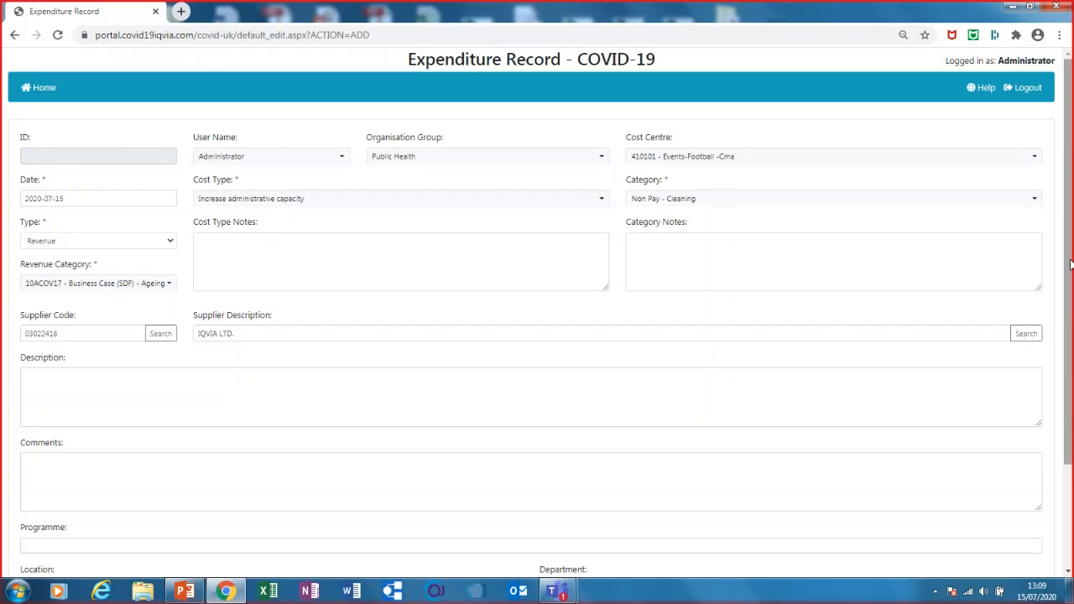
- Set the expenditure record's category to Pay
left_click_drag(1070, 265, 1072, 369)
scroll(1058, 278, "up", 3)
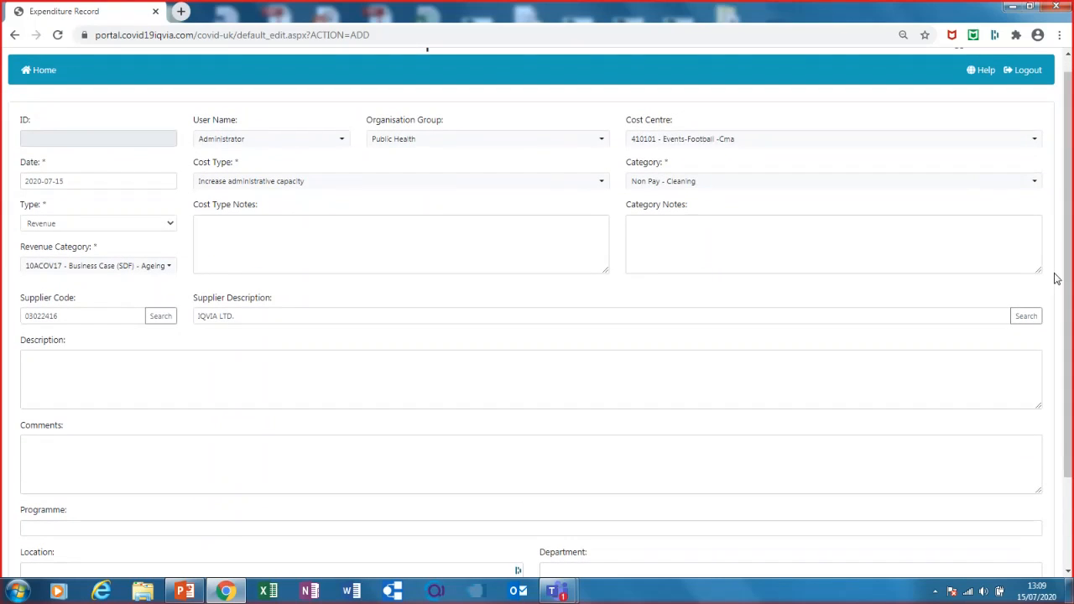
left_click(1031, 183)
type("p")
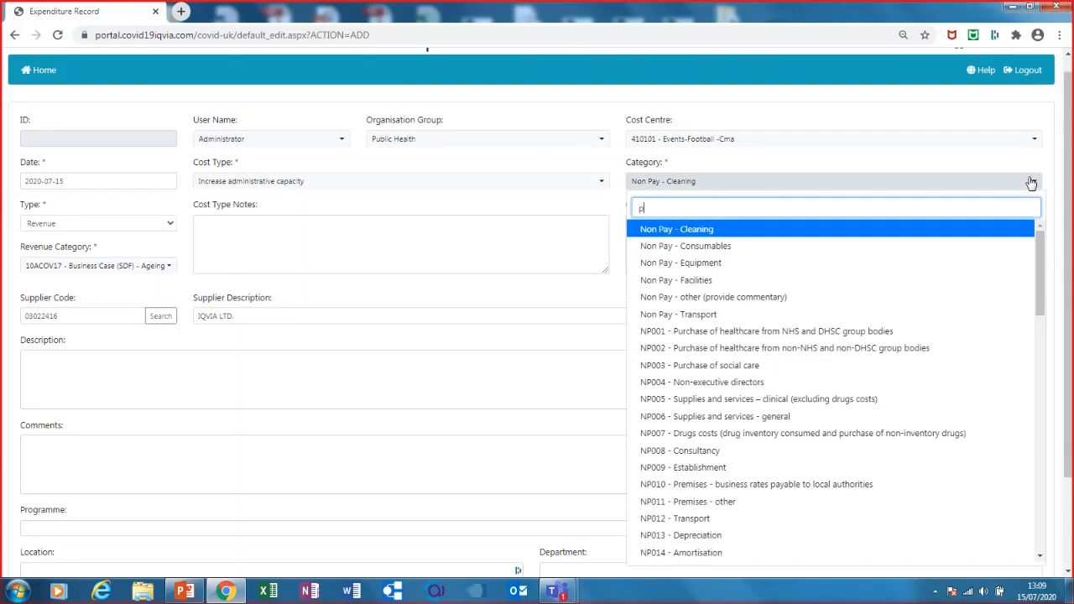
left_click(1036, 467)
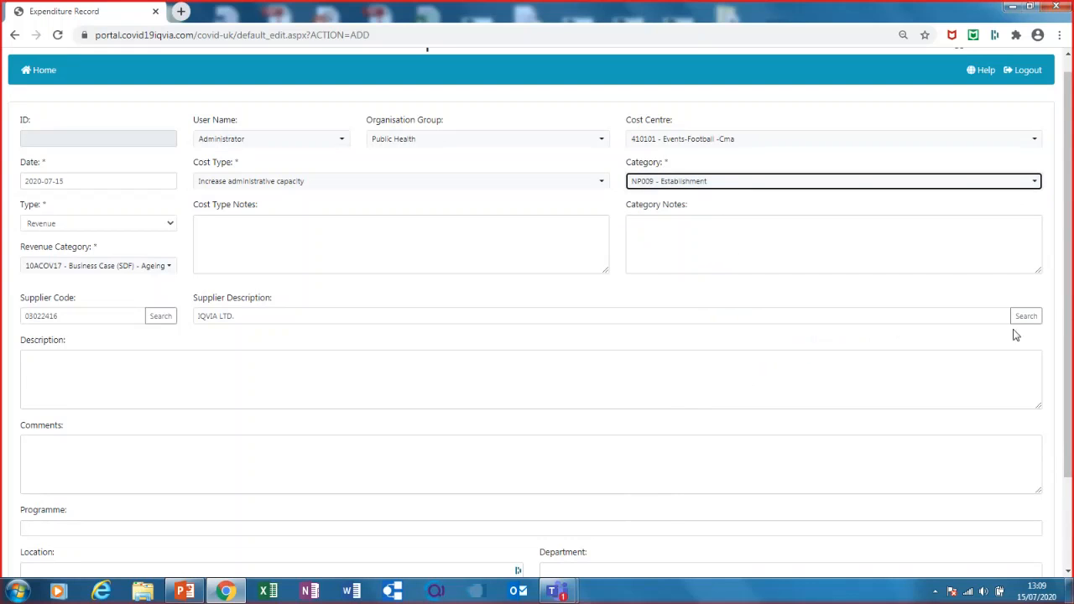
left_click(1039, 183)
left_click_drag(1037, 243, 1030, 415)
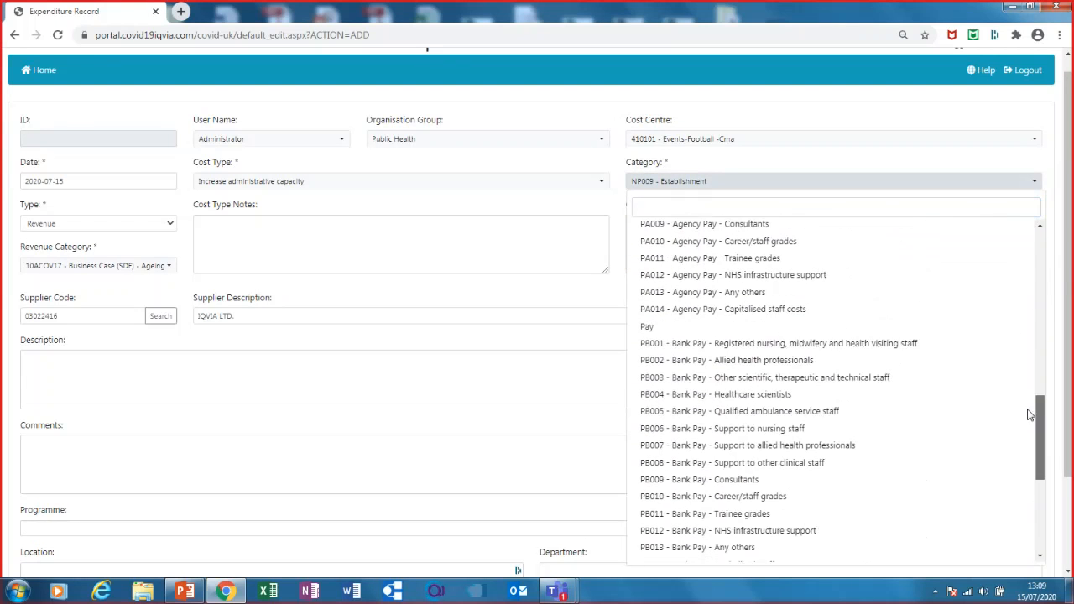
left_click(698, 325)
- Fill in the Pay Cost details with end date 2020-07-31, head count 1, 8 pay hours per day and 25% unsocial hours
left_click_drag(1072, 199, 1070, 509)
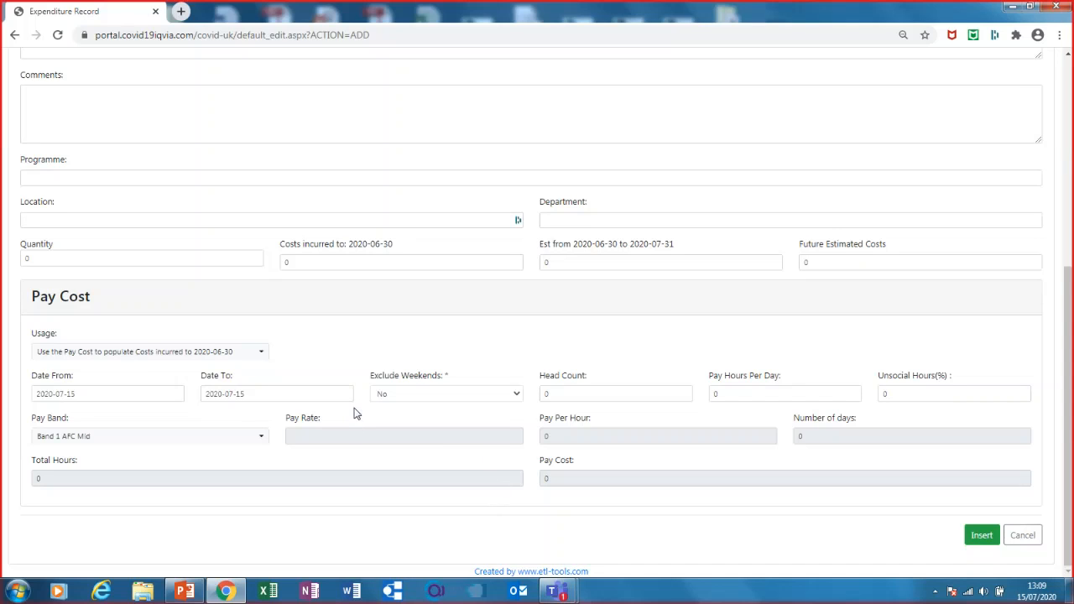
left_click(285, 395)
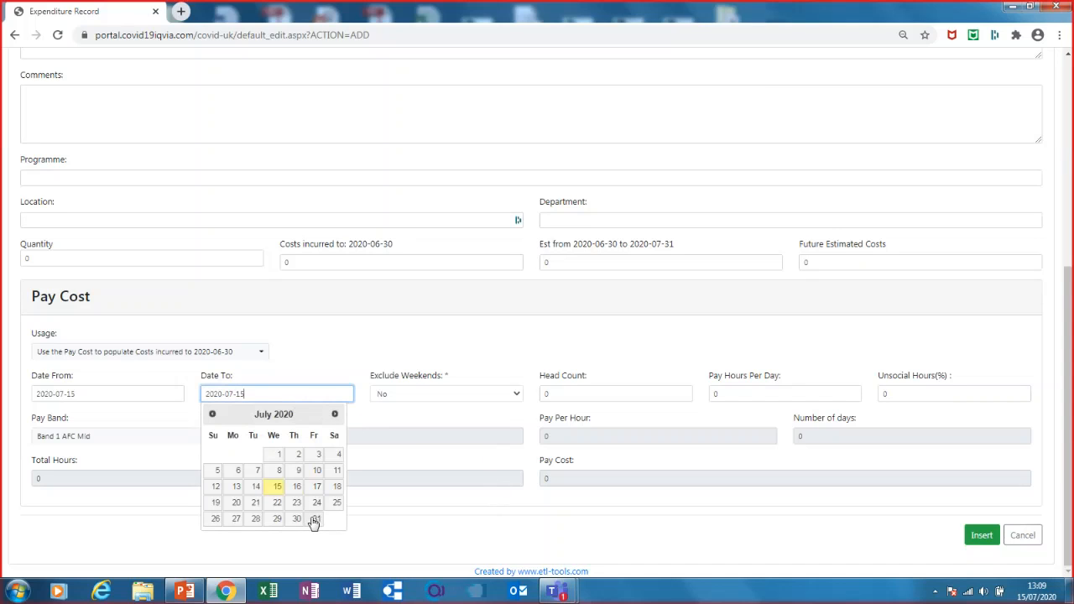
left_click(312, 517)
left_click(578, 395)
type("1")
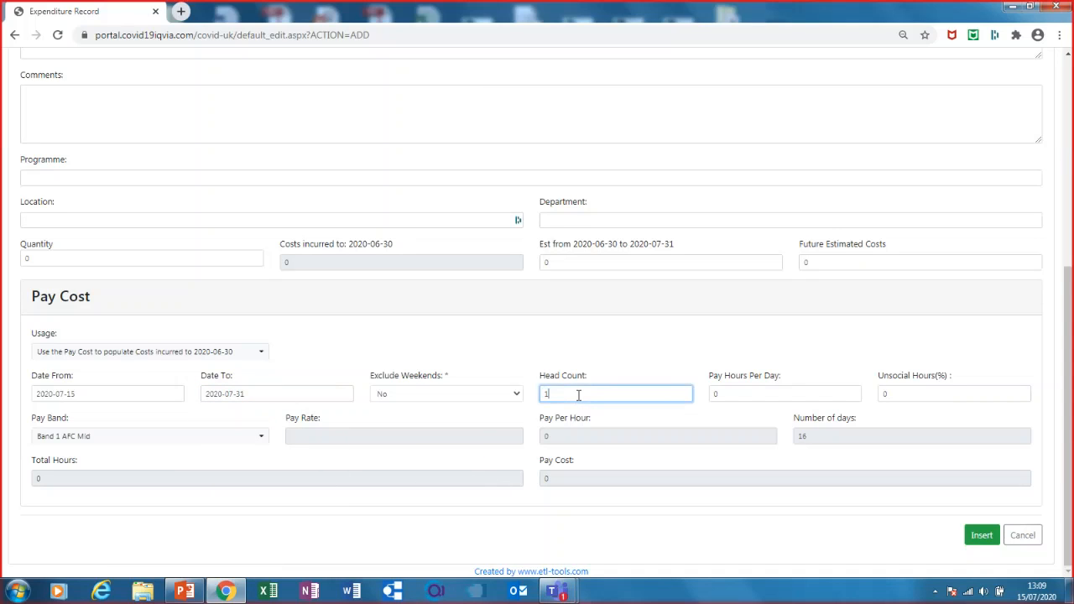
key("Tab")
type("8")
key("Tab")
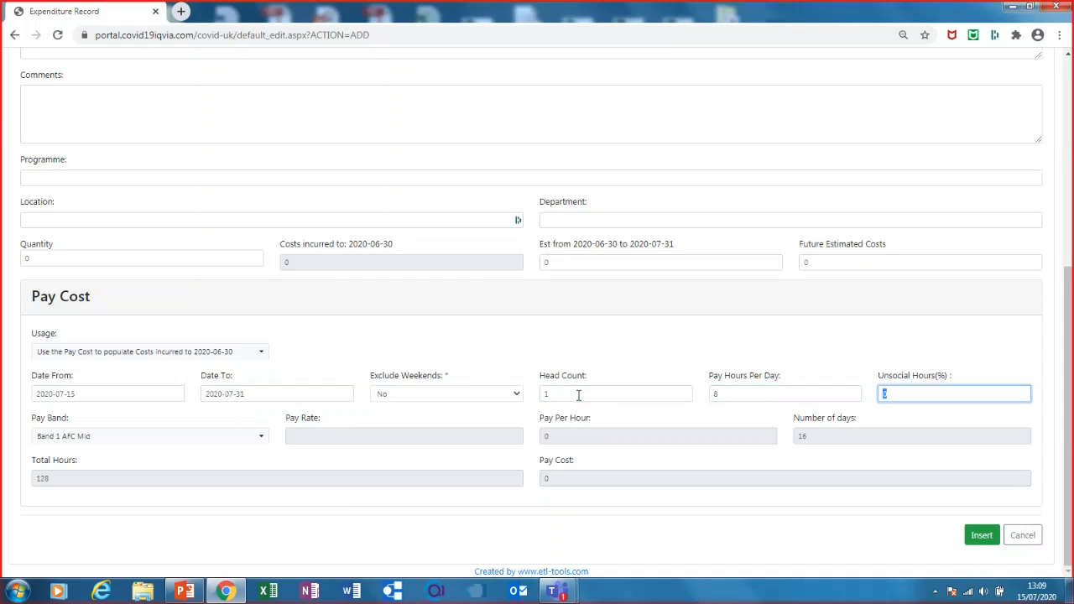
type("25")
- Set the pay band to Band 5 AFC Top, then cancel the expenditure record without inserting it
left_click(196, 436)
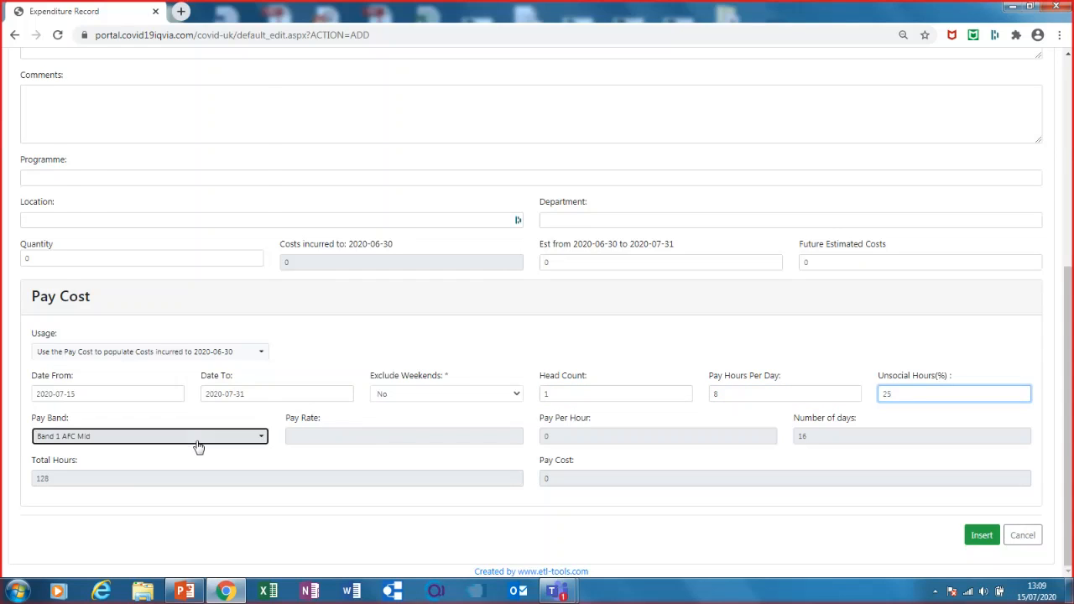
left_click(126, 251)
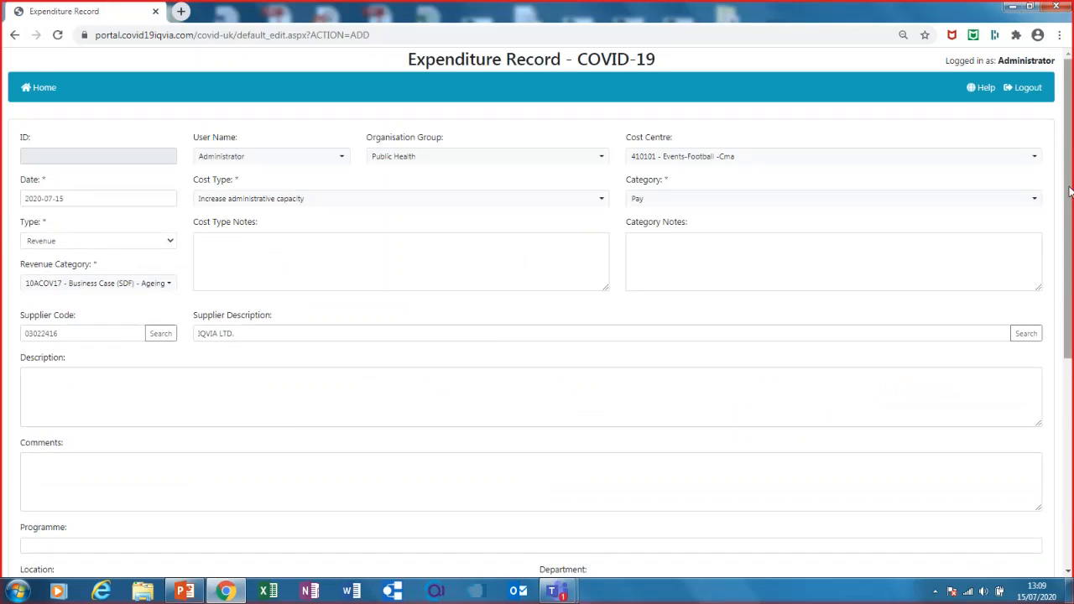
left_click_drag(1071, 429, 1072, 484)
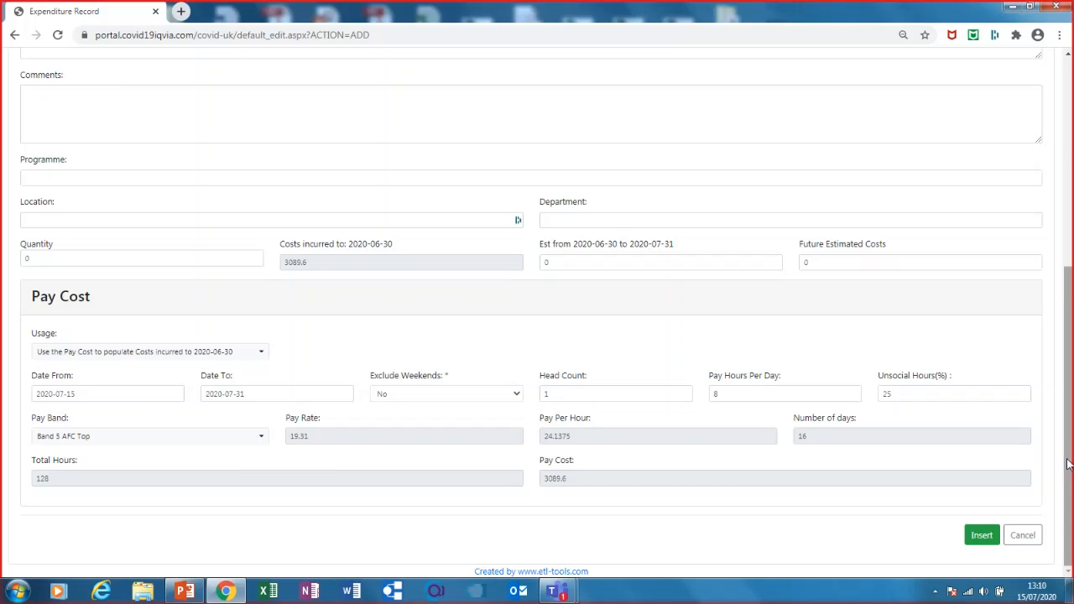
left_click(1033, 540)
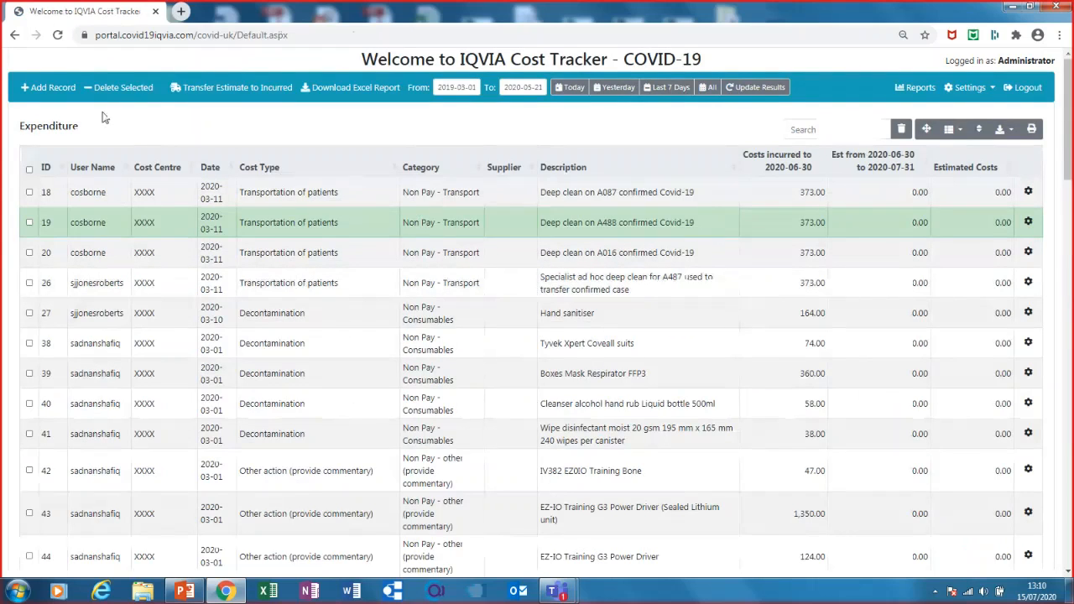
- Start another expenditure record of type Capital with the capital category IT (complete Digital Lead Assurance tab)
left_click(64, 95)
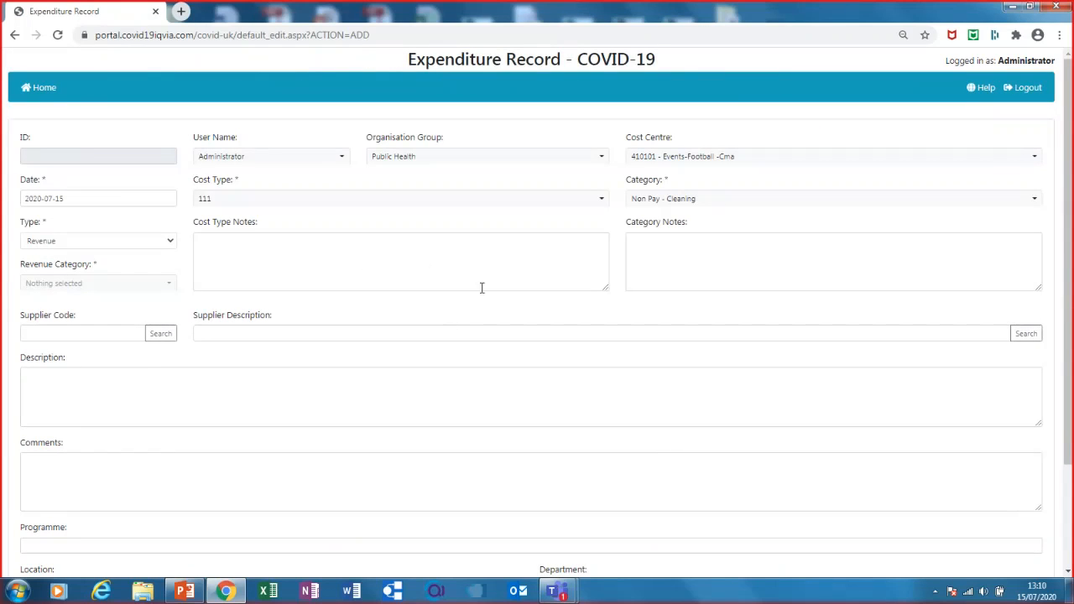
left_click(168, 243)
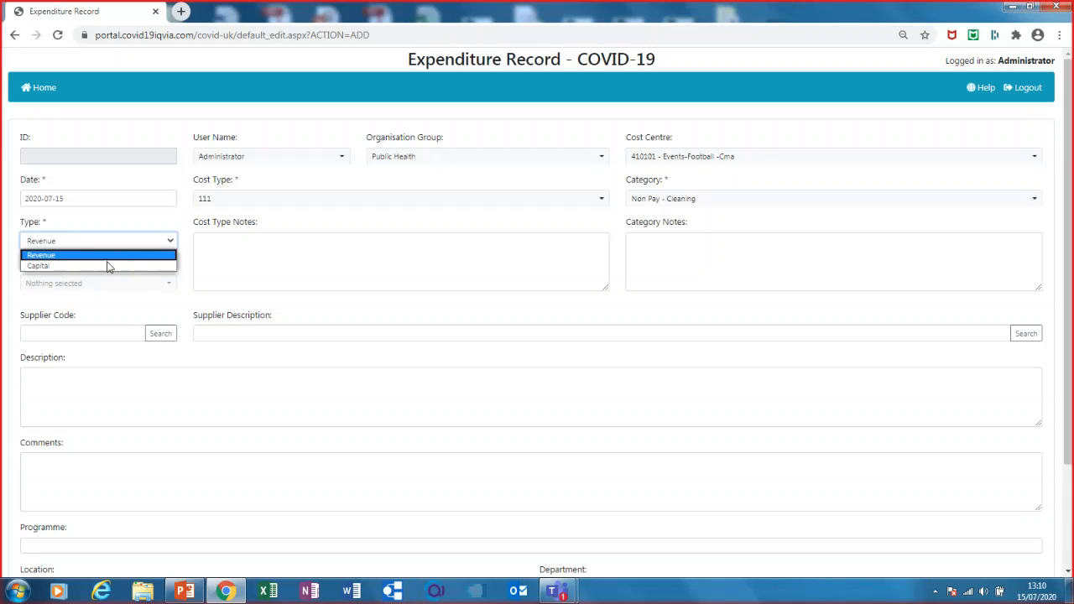
left_click(107, 265)
left_click(168, 285)
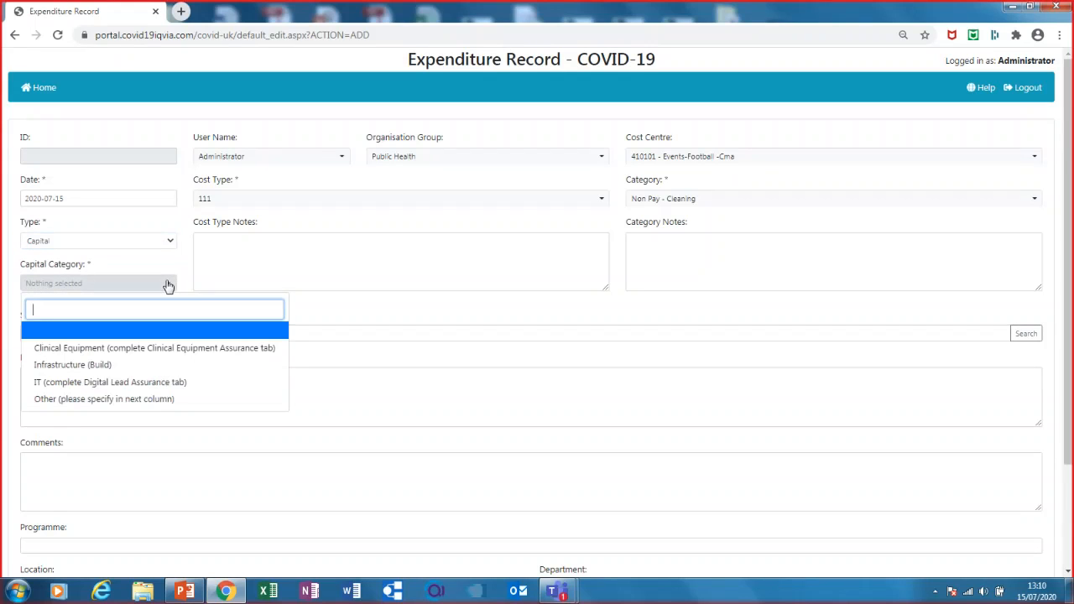
left_click(102, 385)
left_click_drag(1070, 165, 1070, 423)
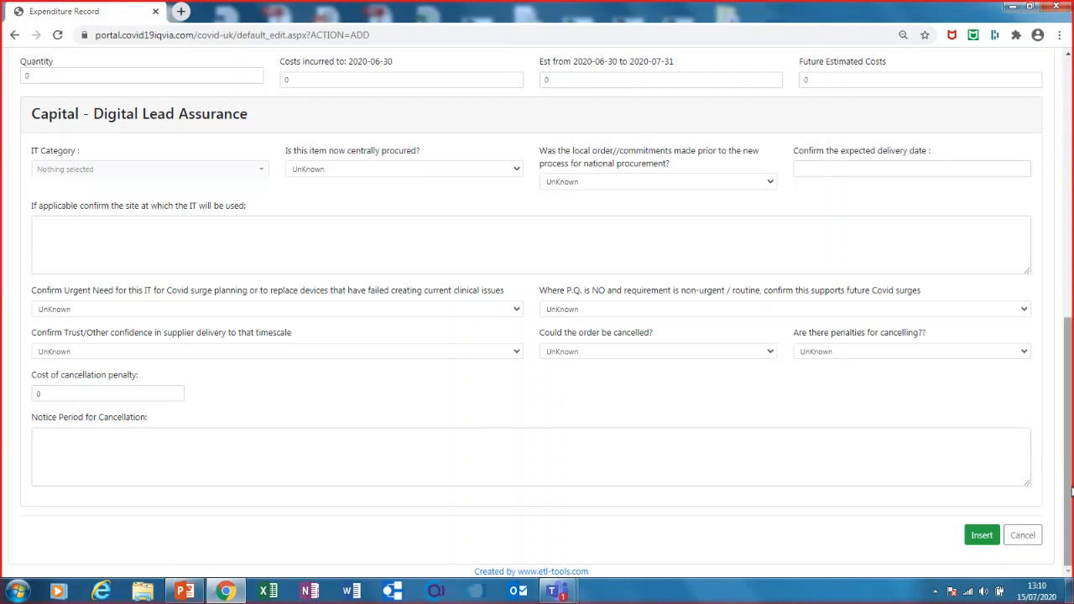
scroll(1070, 493, "up", 10)
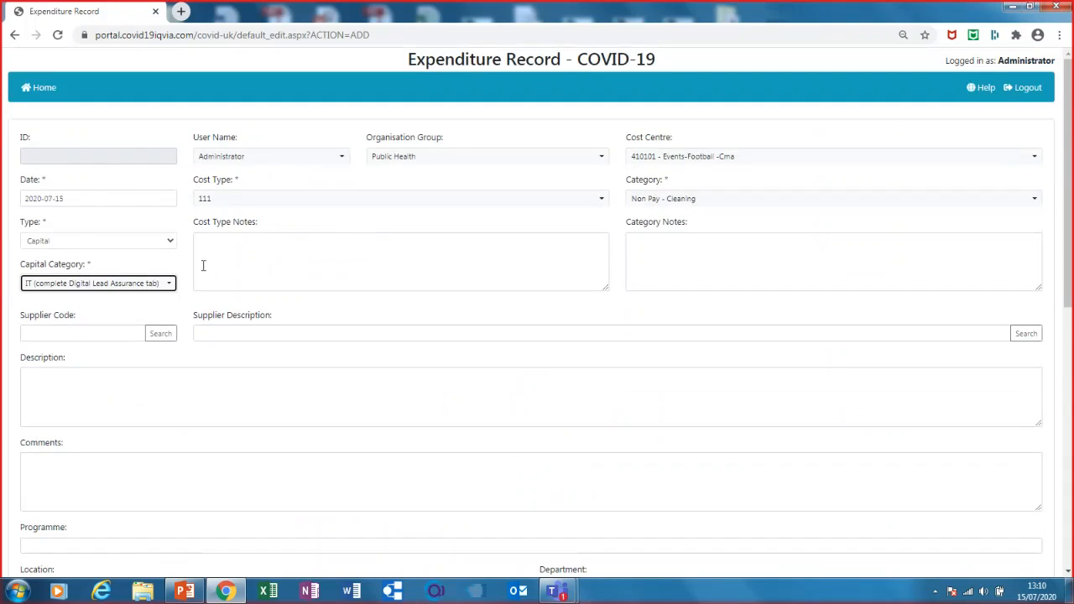
- Change the capital category to Infrastructure (Build) and view the fields of its section
left_click(168, 284)
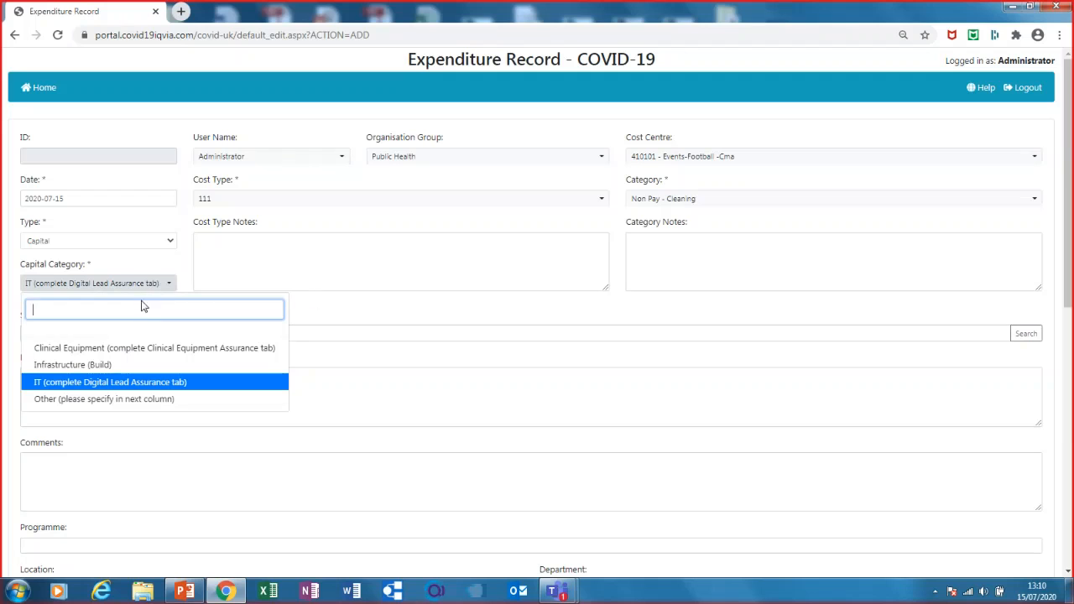
left_click(93, 366)
left_click_drag(1069, 109, 1072, 345)
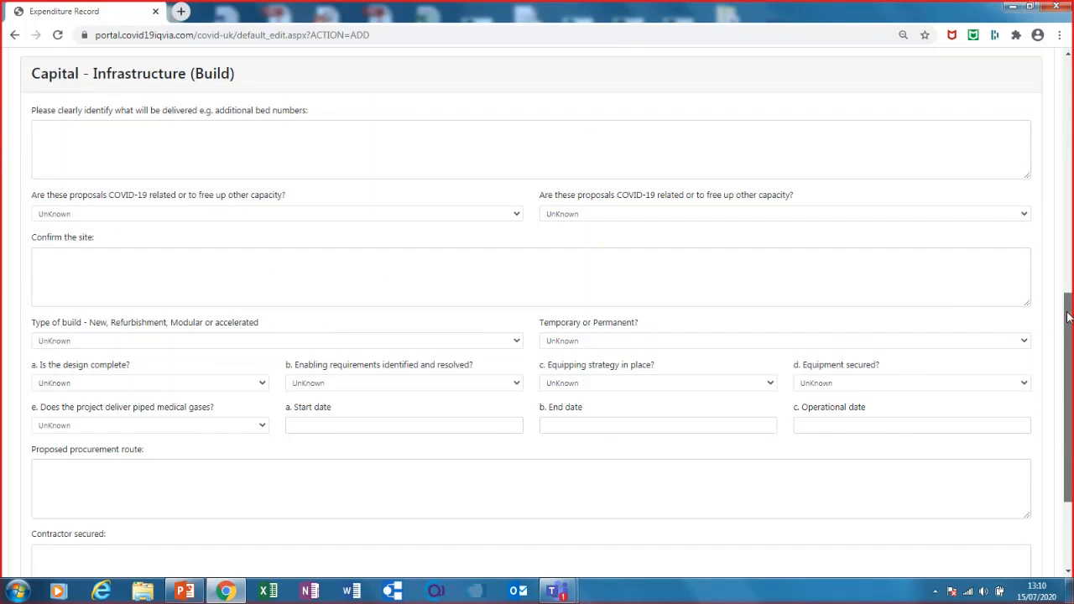
- Review the remaining Capital - Infrastructure (Build) fields through to Cost per bed, and cancel the expenditure record without inserting it
left_click_drag(1070, 312, 1072, 405)
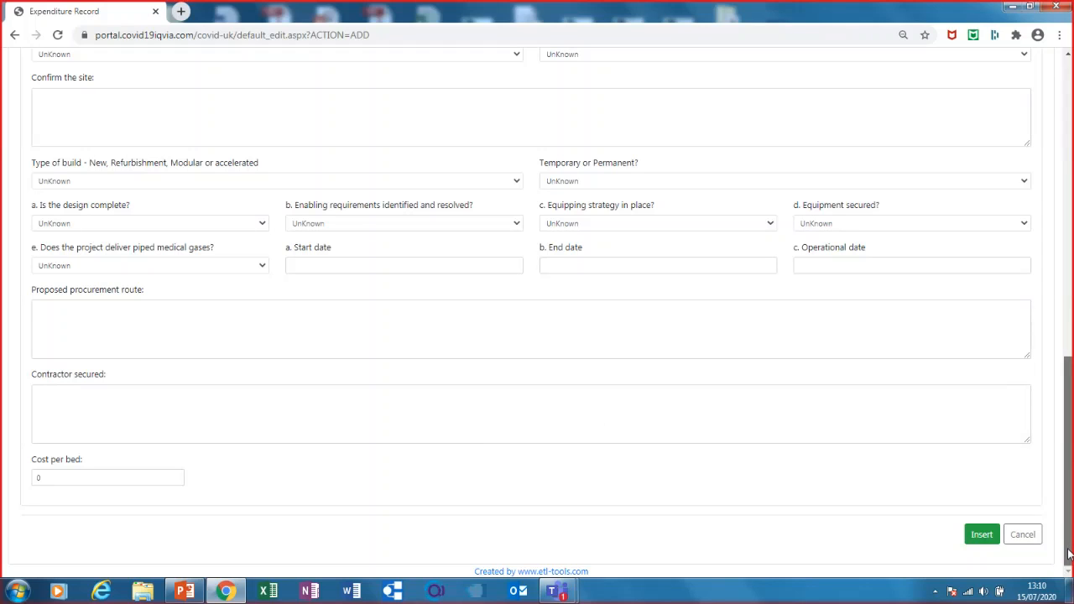
left_click(1023, 535)
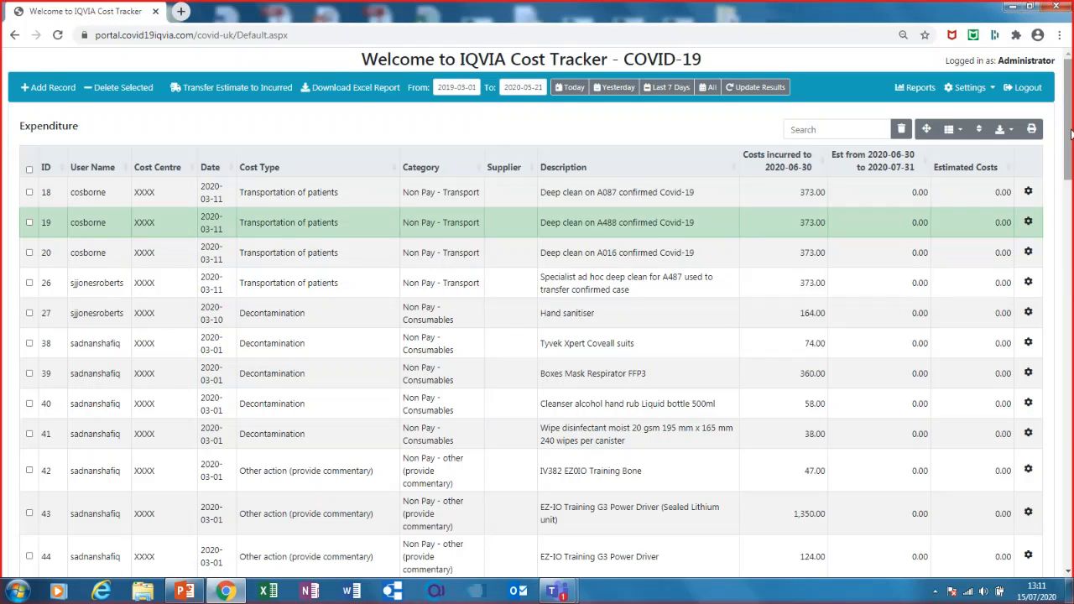
- View the attachments of expenditure record 46, Laptops - Lenovo ThinkPad P53, and return to the expenditure list
left_click_drag(1071, 134, 1071, 144)
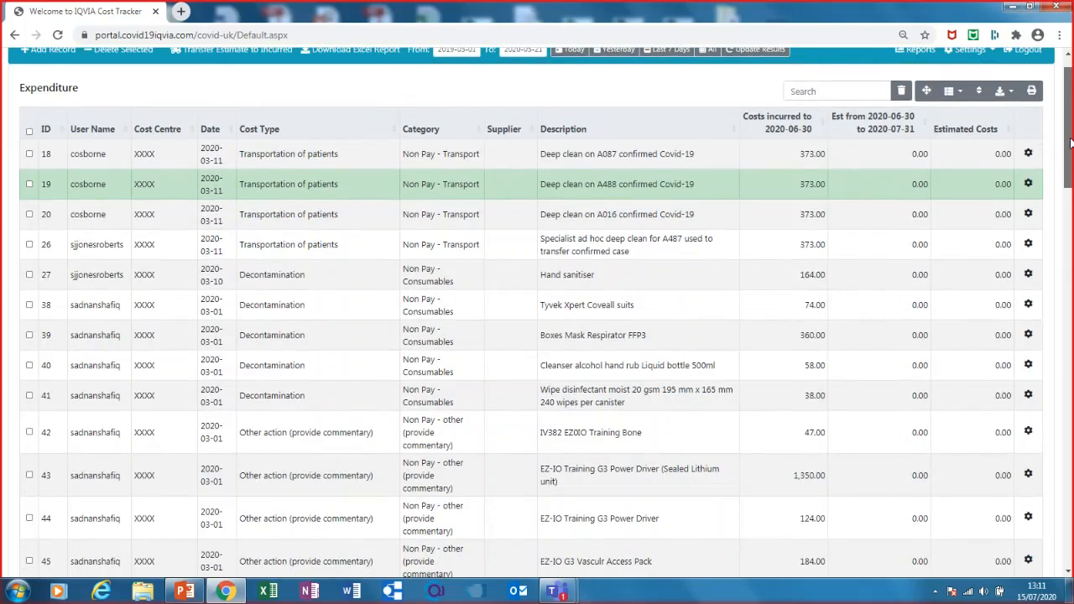
scroll(791, 352, "down", 3)
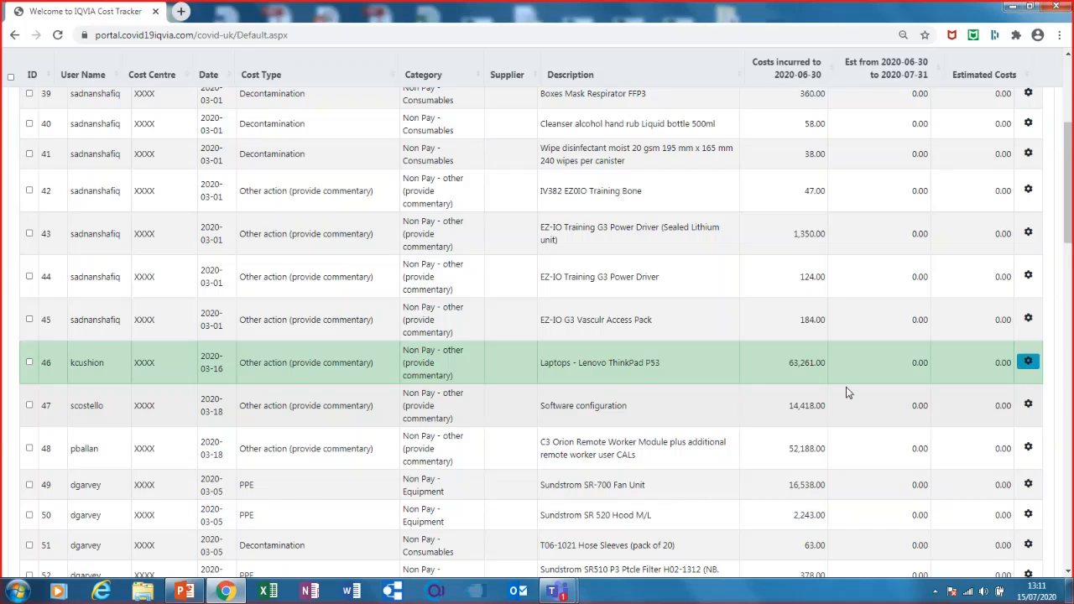
left_click(1027, 361)
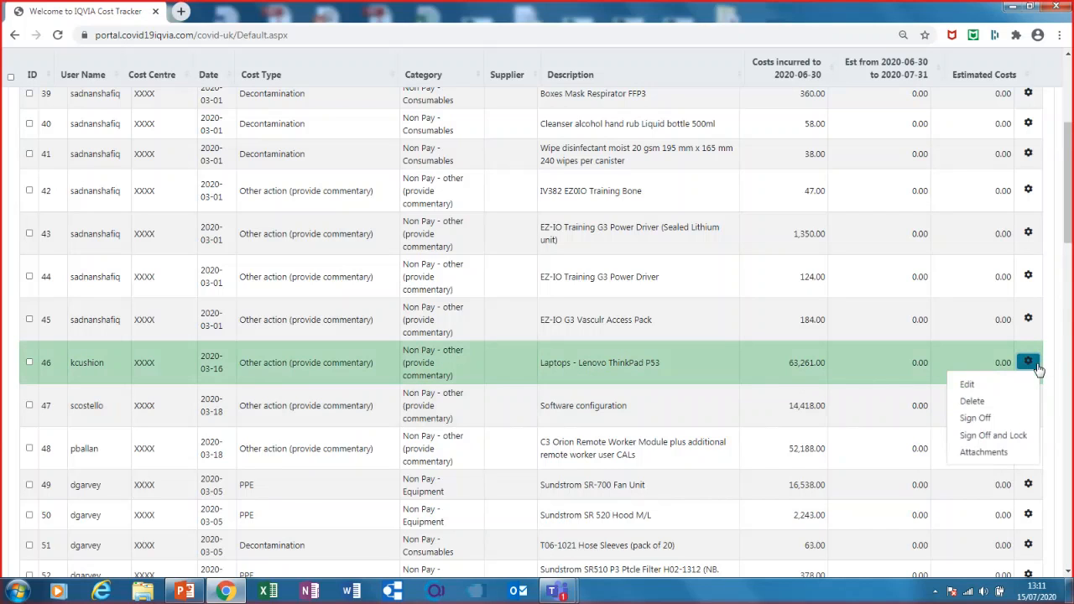
left_click(973, 453)
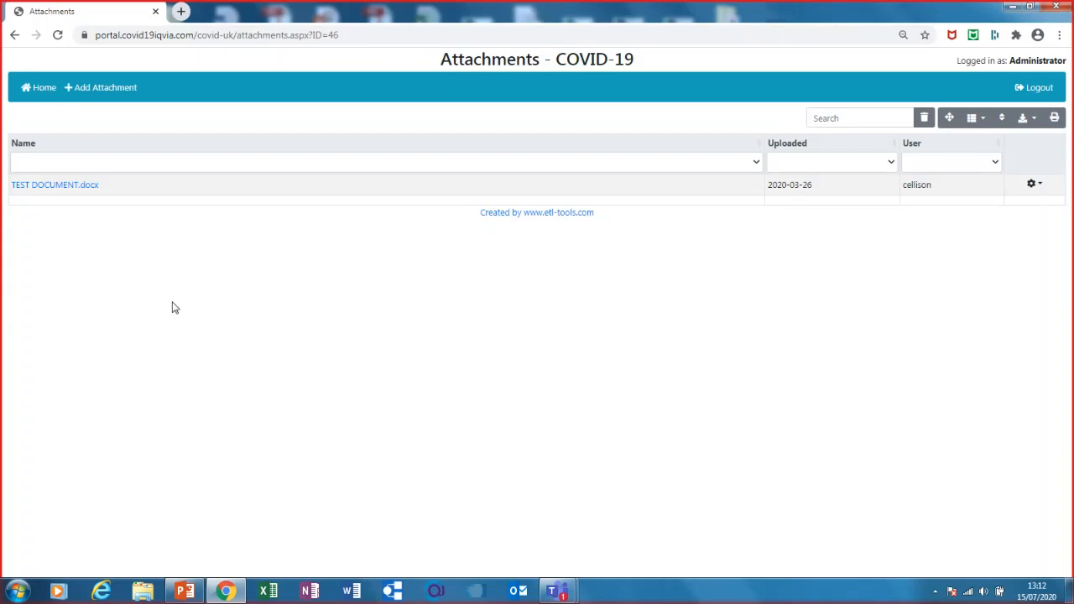
left_click(45, 89)
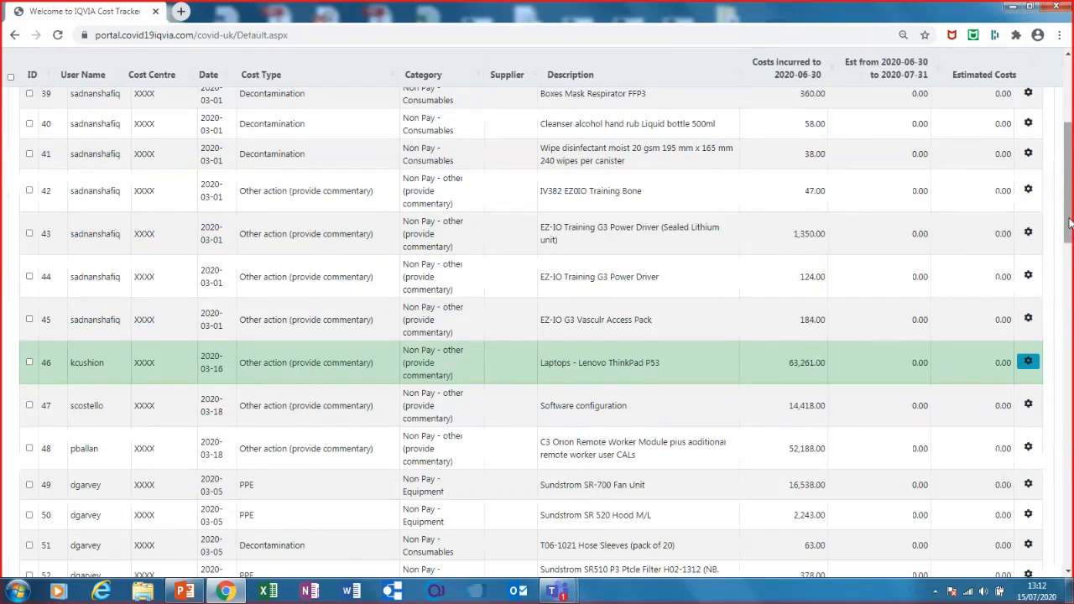
- Sign off expenditure record 26, the specialist ad hoc deep clean for A487, without locking it
mouse_move(1069, 222)
left_mouse_down()
mouse_move(1070, 251)
mouse_move(1069, 218)
left_mouse_up()
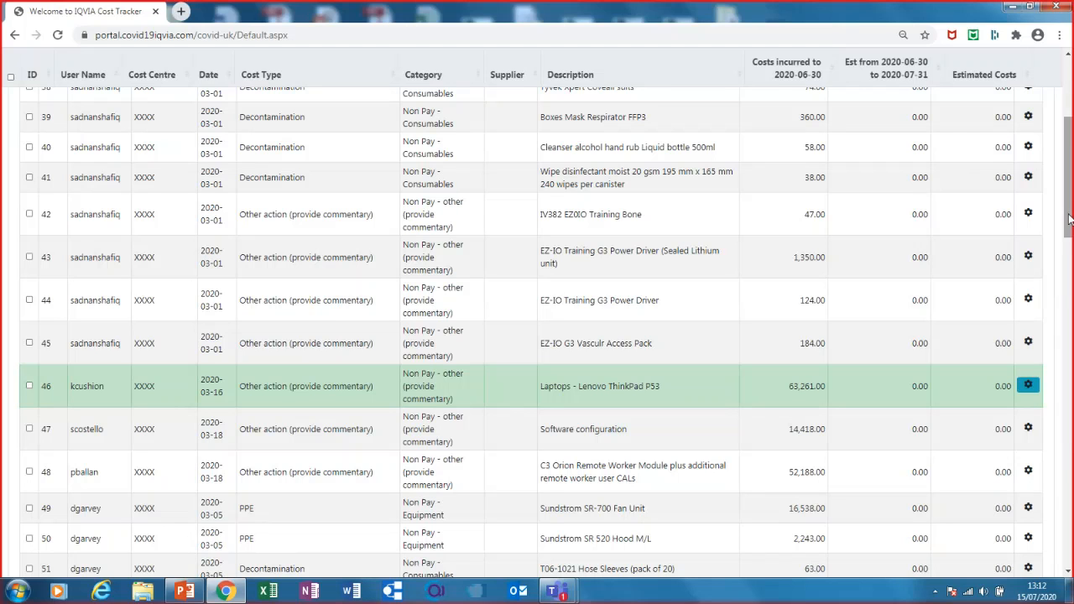
left_click_drag(1070, 219, 1070, 162)
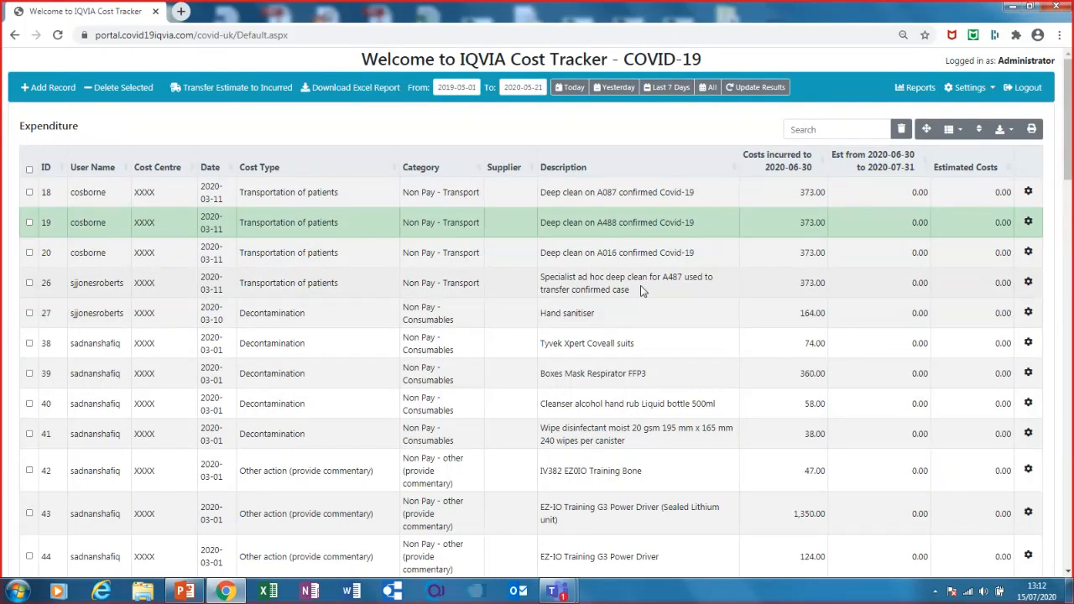
left_click(1029, 282)
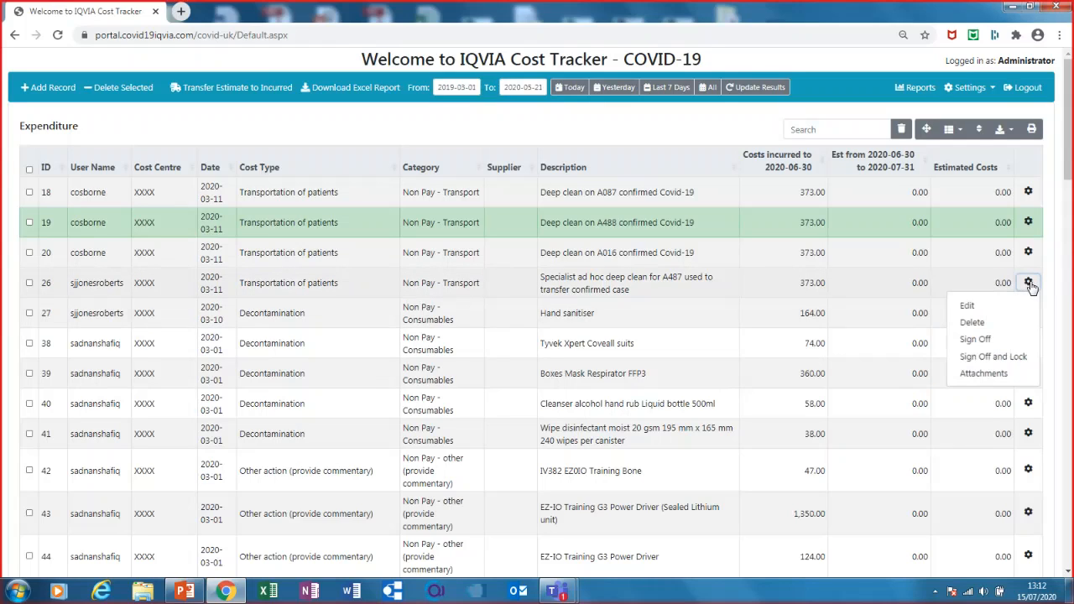
left_click(976, 340)
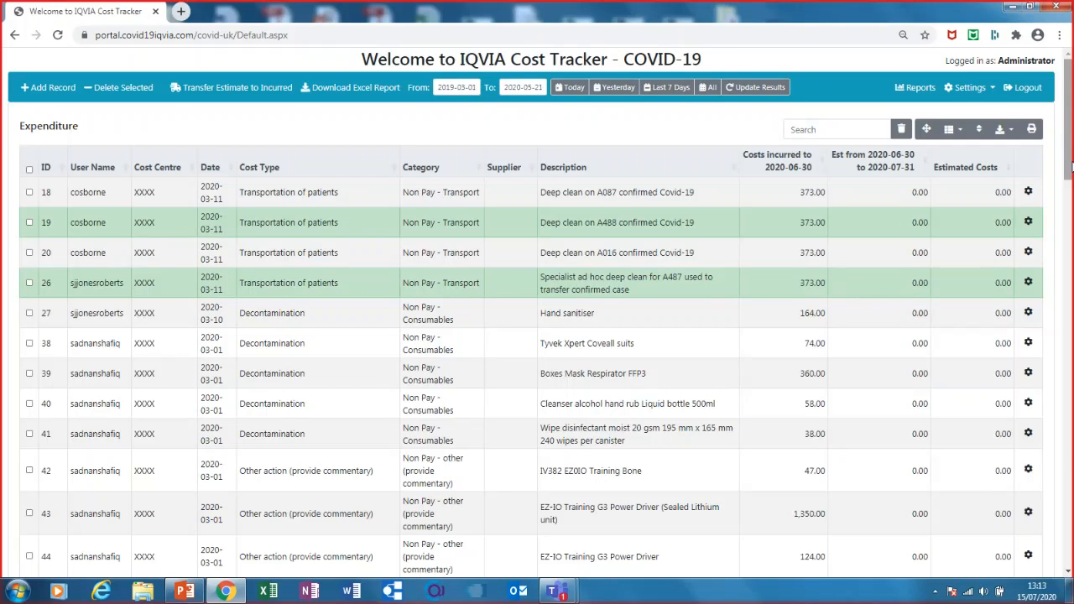
- Look over the available administration settings, such as projects, cost centres, pay bands and users, without opening any
left_click(973, 89)
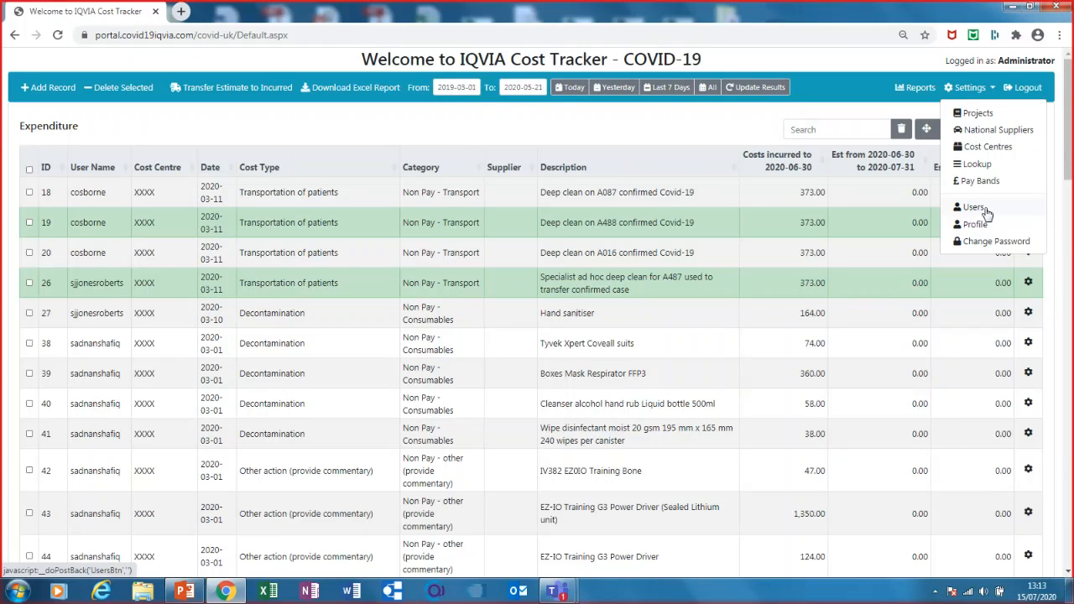
left_click(858, 82)
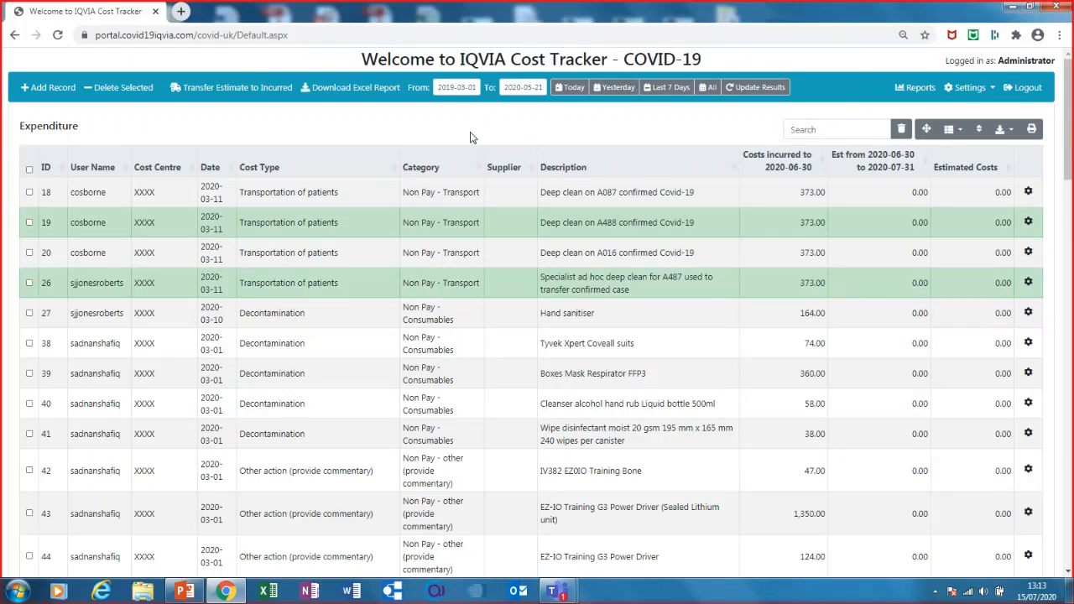
- Switch to the Cost Tracker.pptx presentation in PowerPoint and start the slide show from slide 1, Provider Overview
left_click(192, 593)
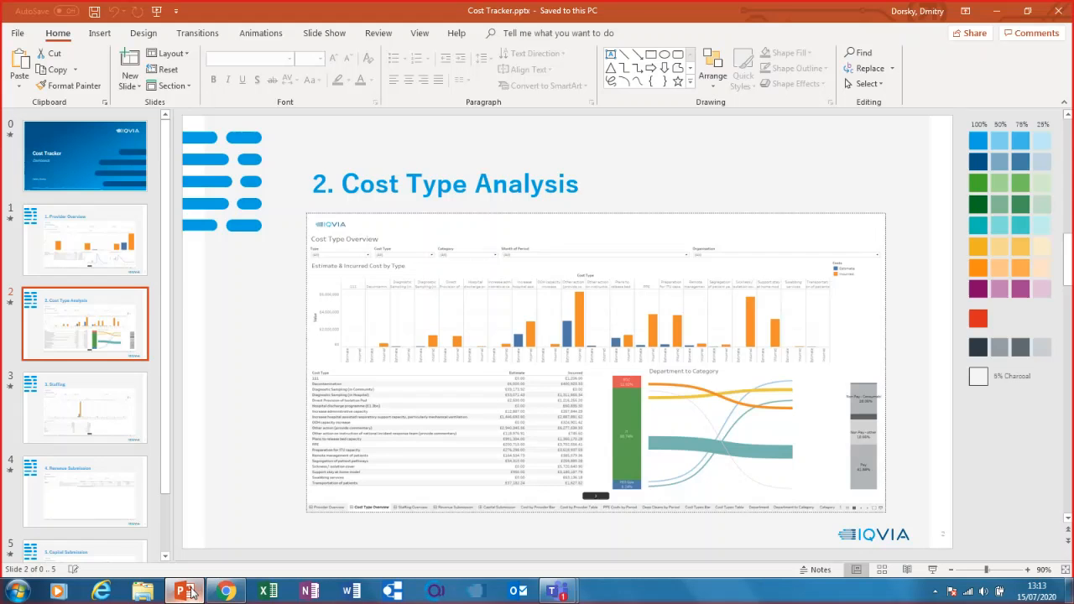
left_click(85, 239)
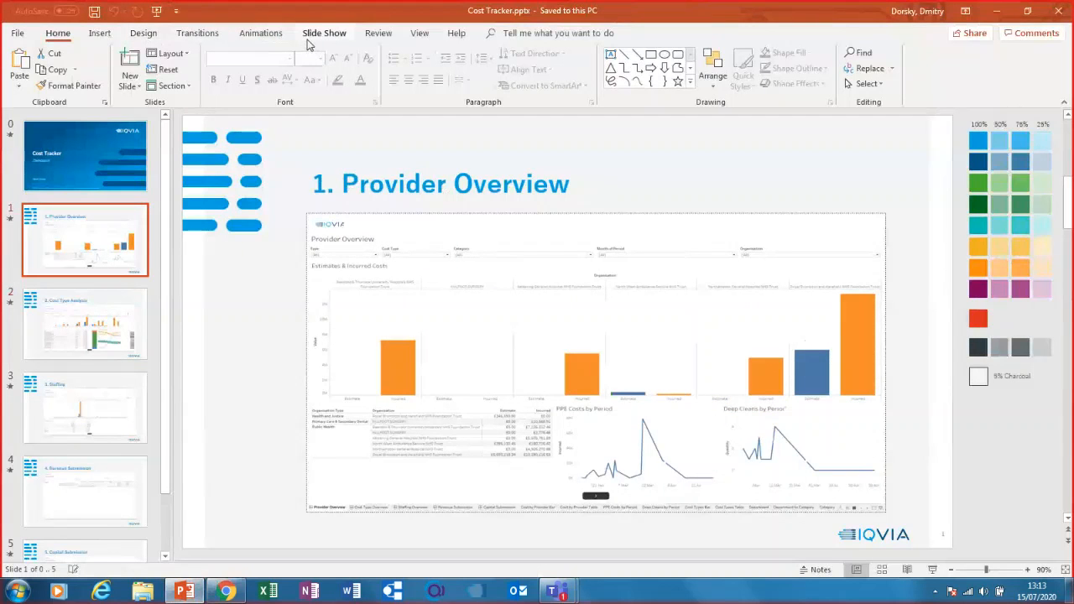
left_click(312, 37)
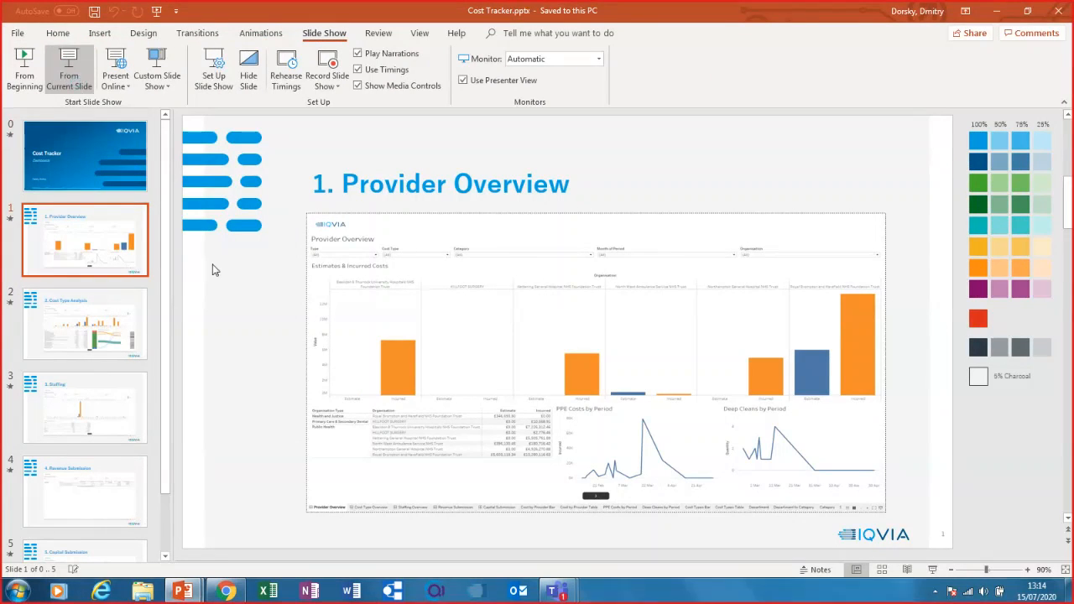
left_click(69, 69)
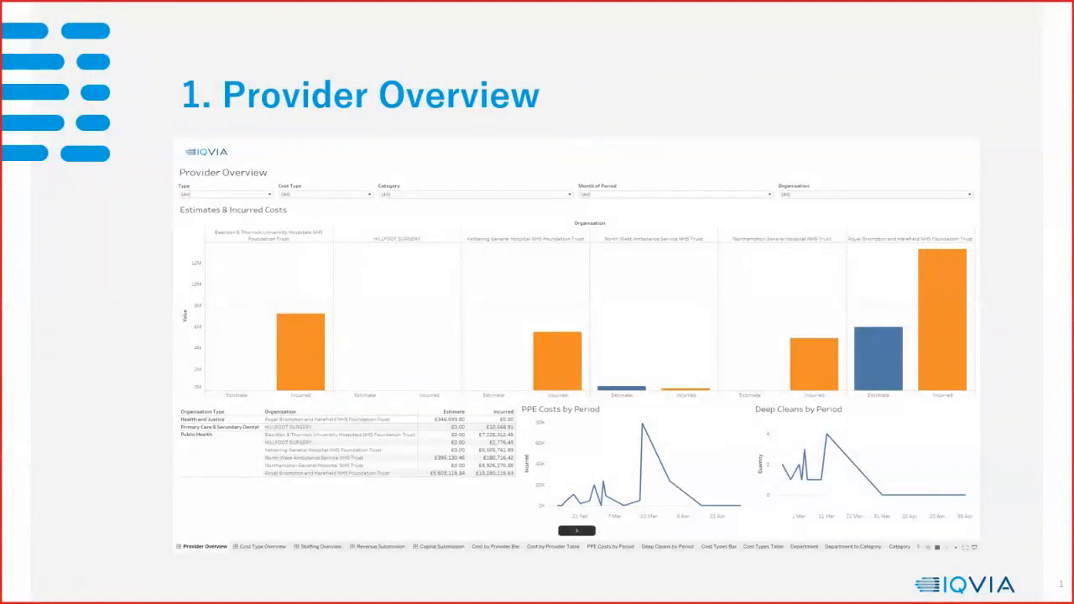